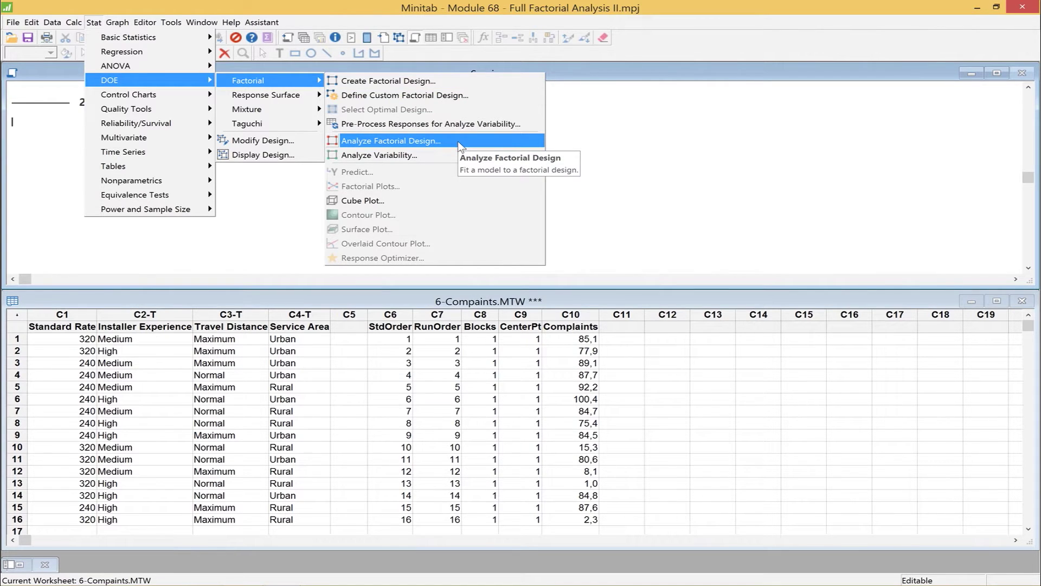
- Start a factorial design analysis with Complaints as the response and include all model terms up through order 4
left_click(458, 142)
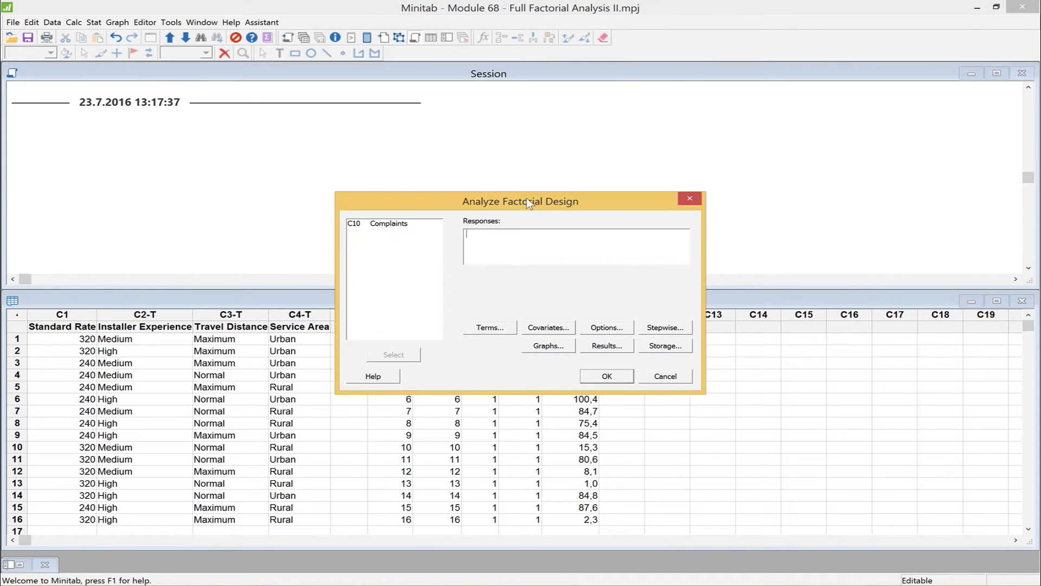
double_click(400, 229)
left_click(490, 328)
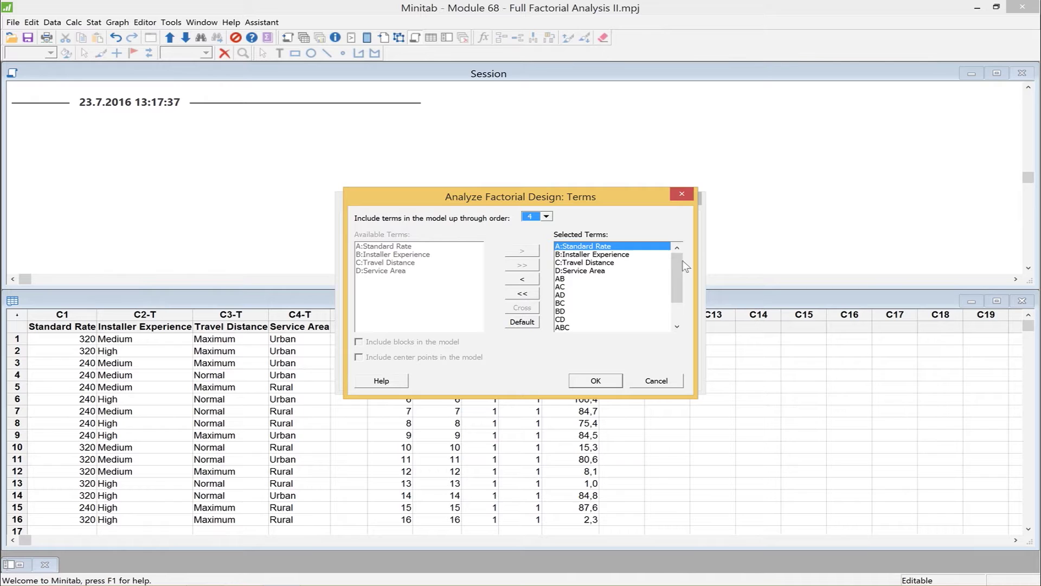
scroll(677, 265, "down", 2)
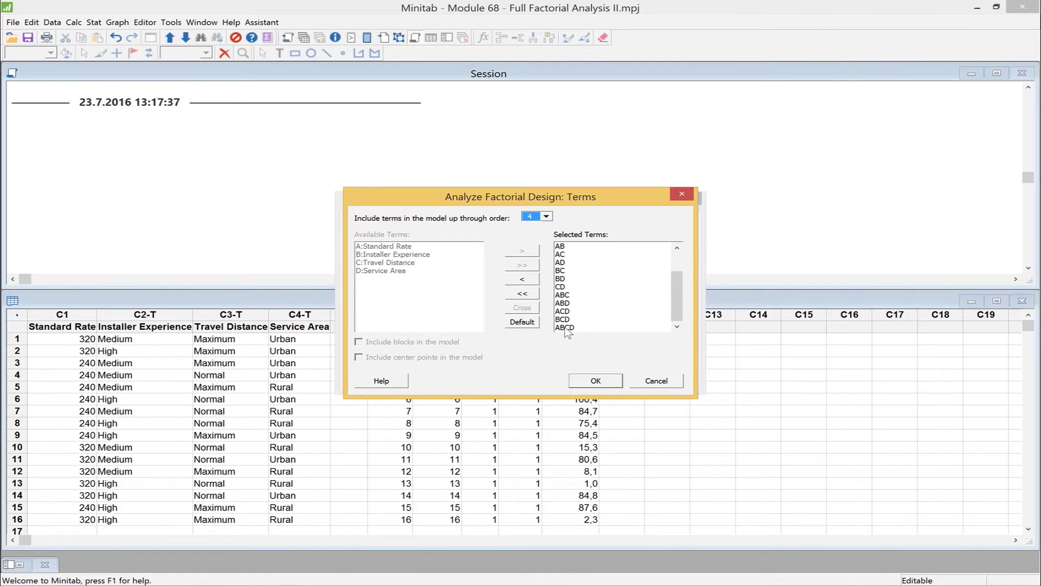
left_click(595, 381)
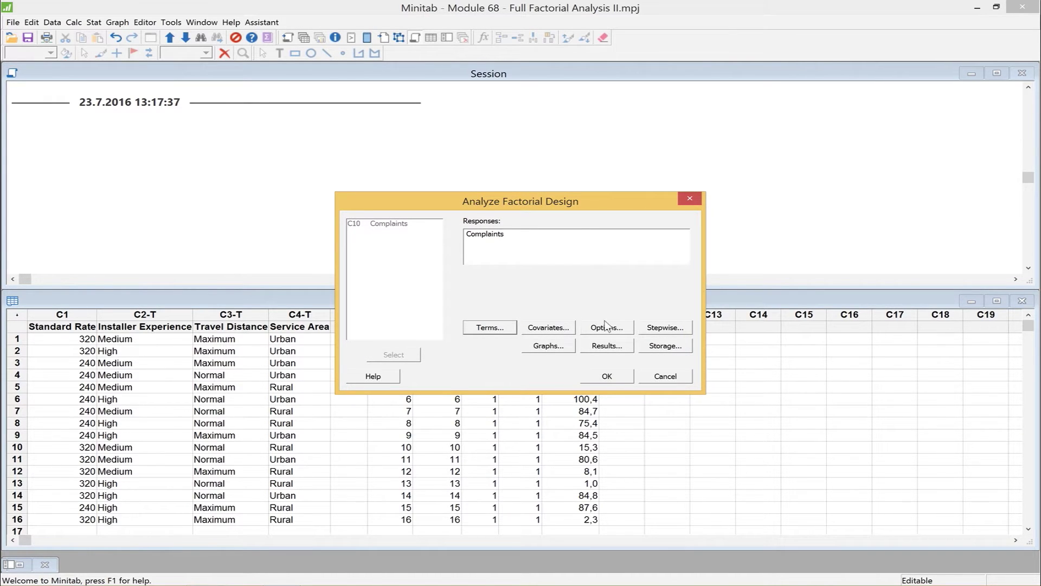
- Set the analysis graphs to Pareto, Normal and Half Normal effects plots, with residuals versus variables enabled
left_click(608, 327)
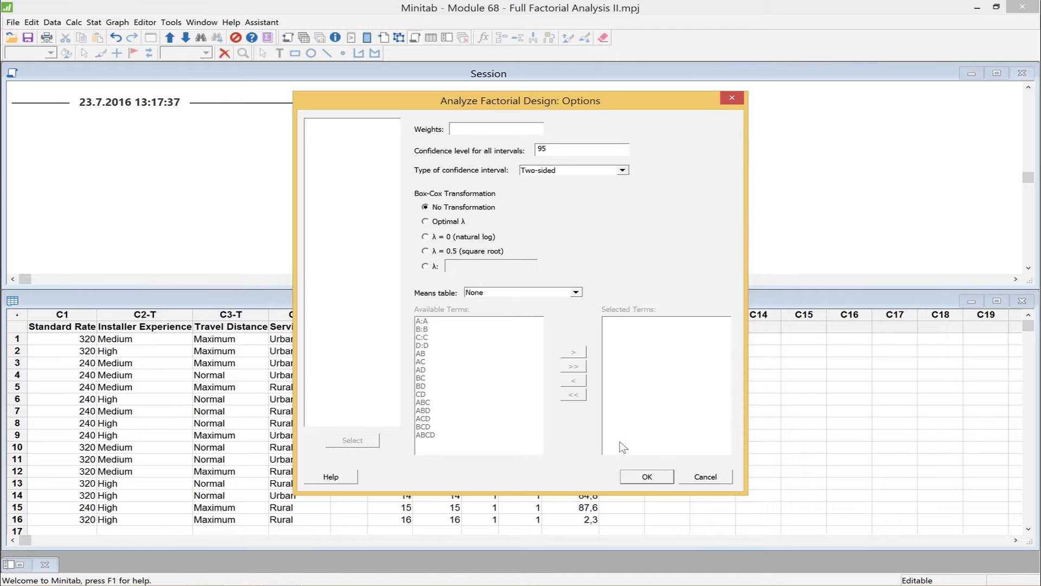
left_click(705, 476)
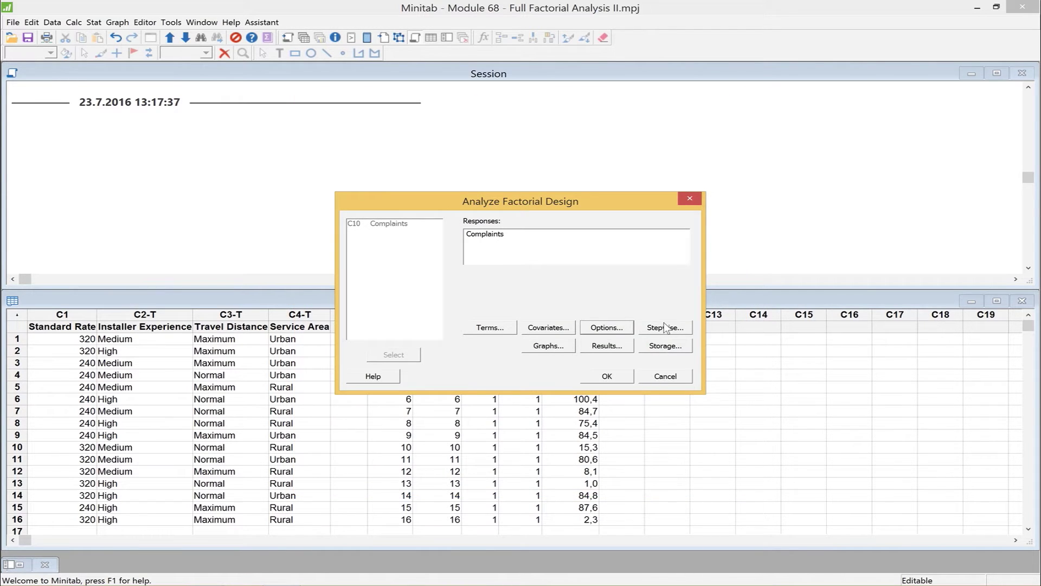
left_click(546, 346)
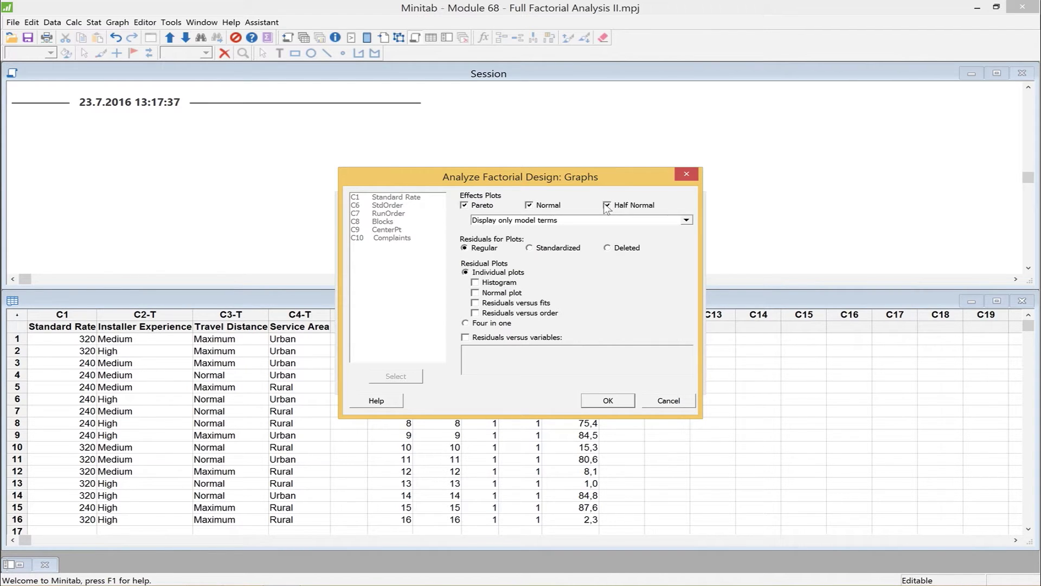
left_click(465, 337)
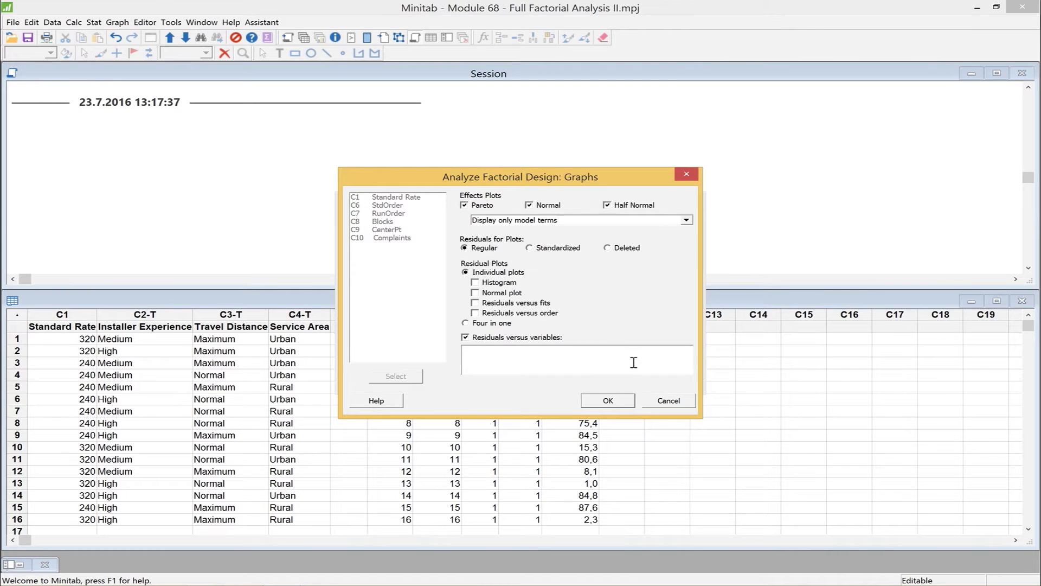
left_click(608, 401)
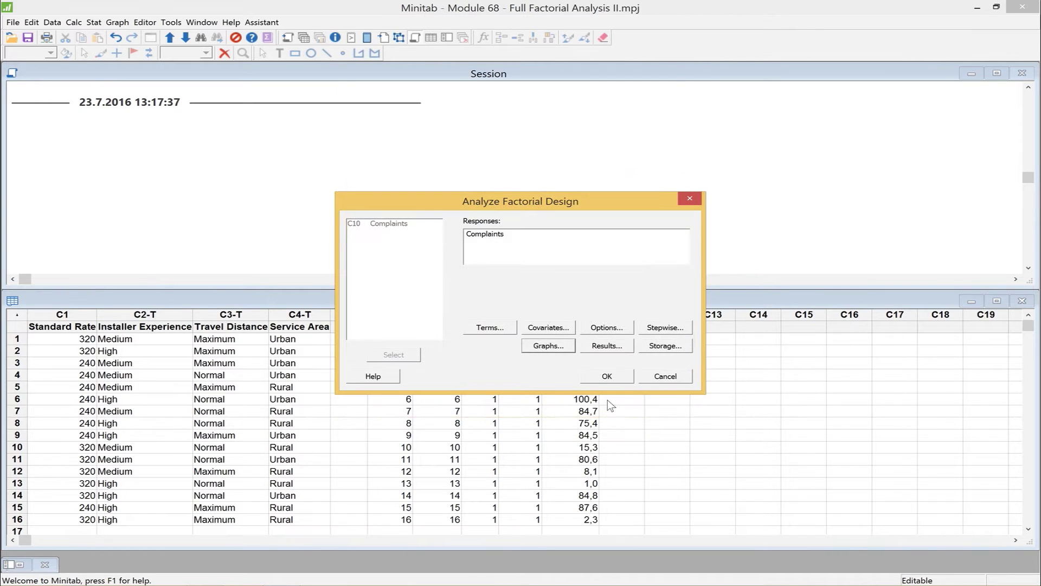
- Keep the results display at Simple tables and run the factorial analysis
left_click(608, 345)
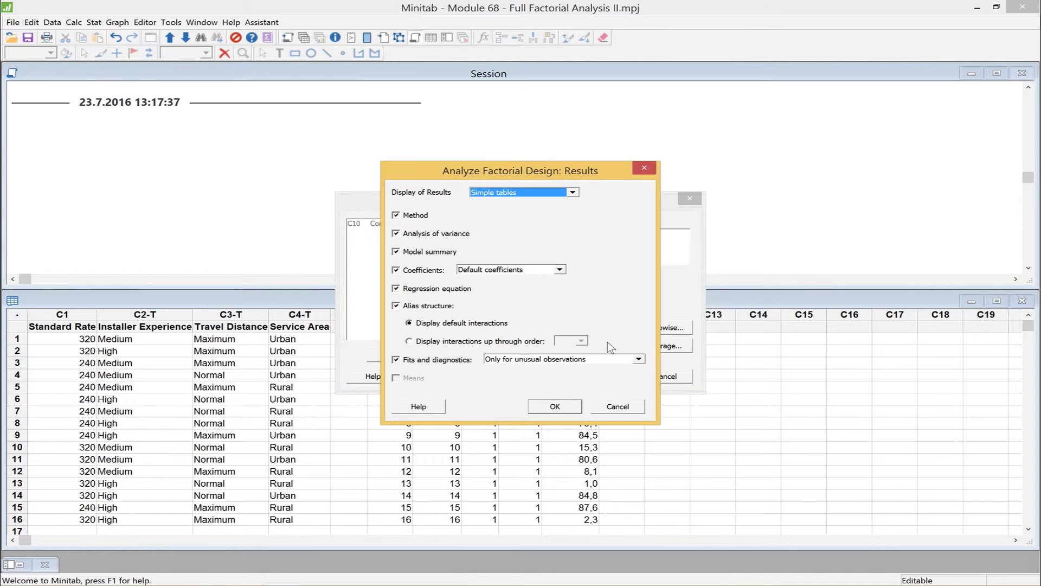
left_click(572, 193)
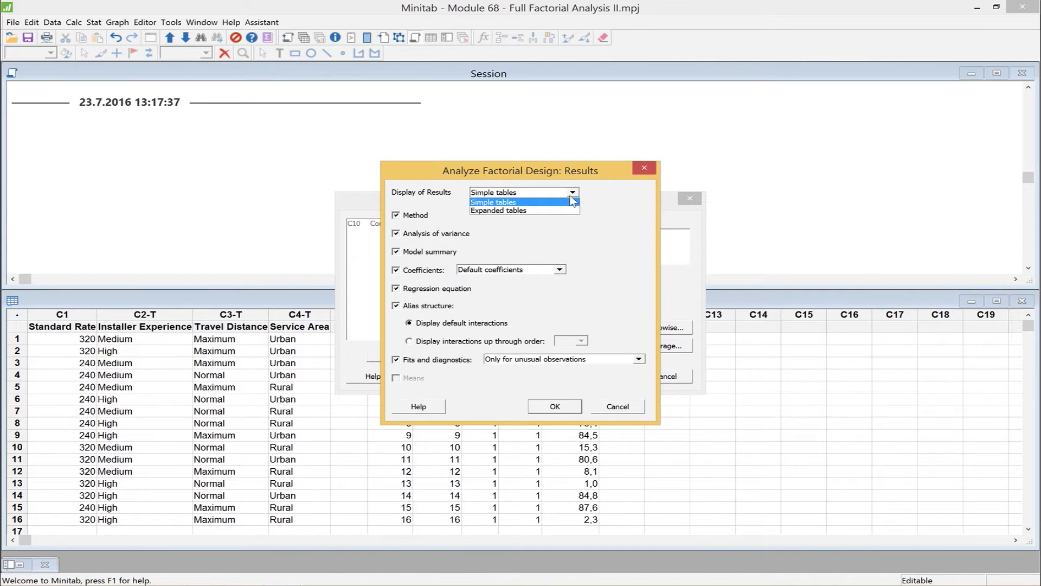
left_click(524, 203)
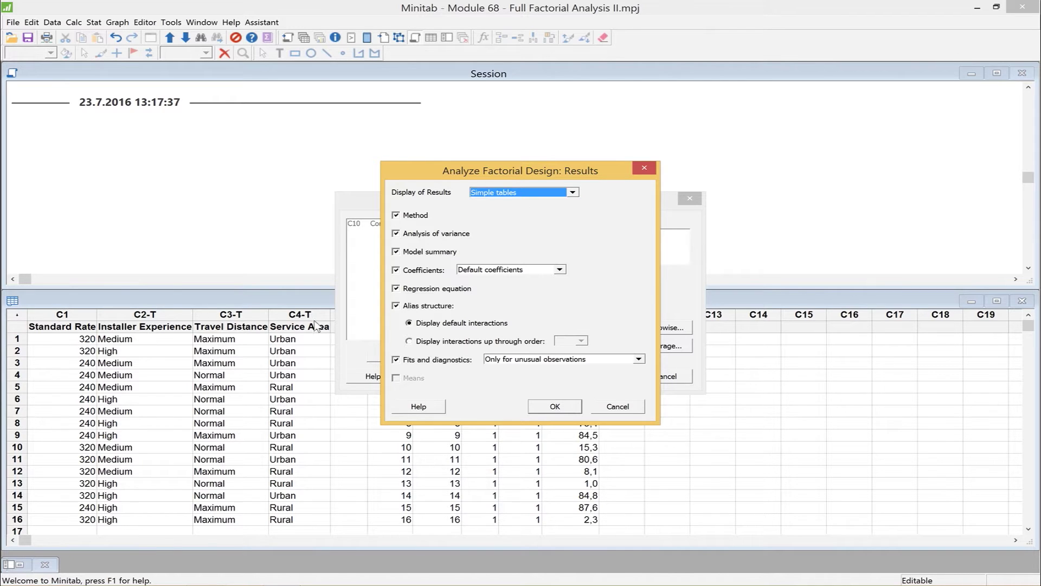
left_click(553, 406)
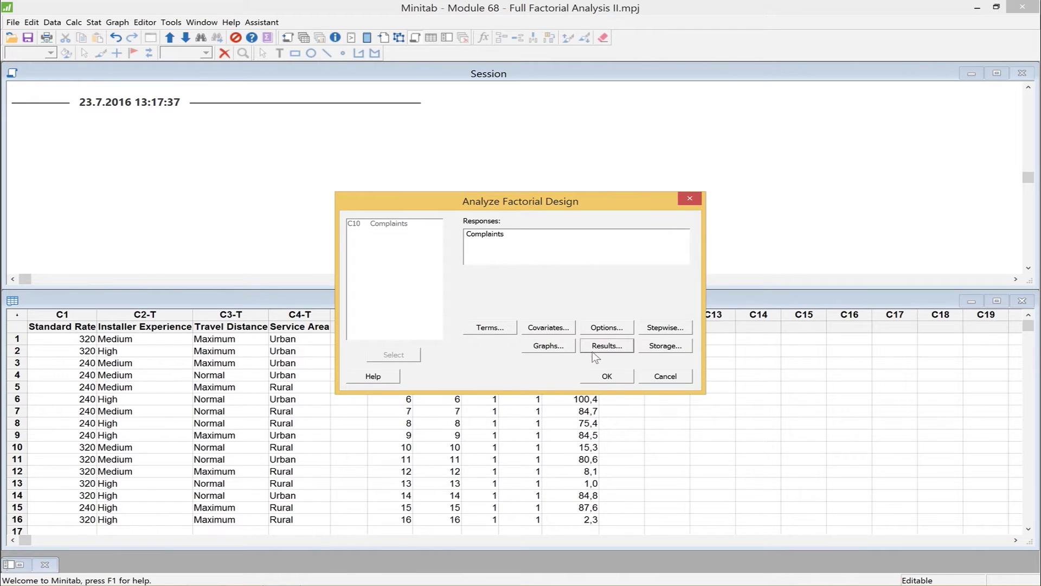
left_click(608, 377)
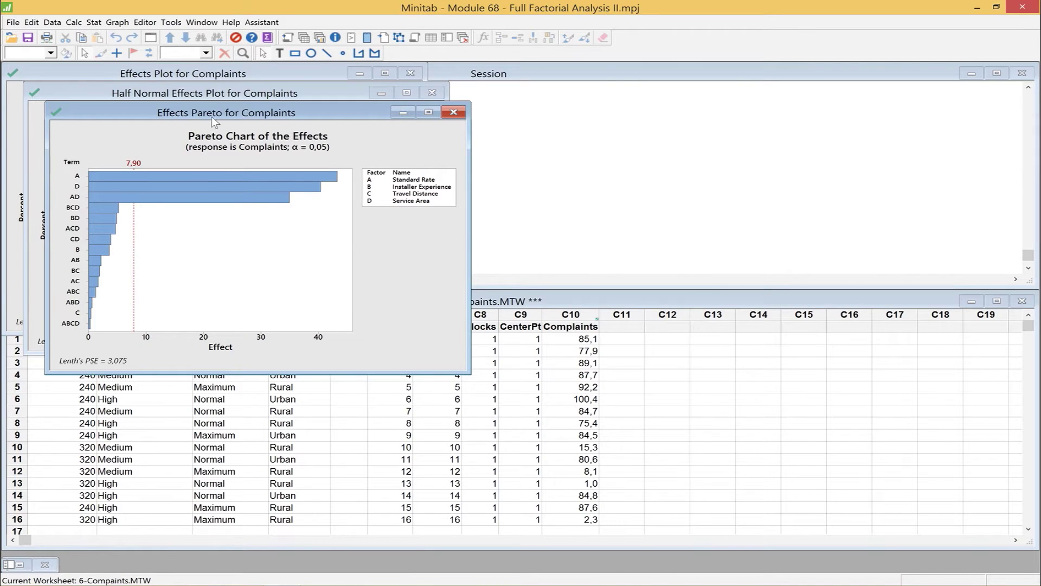
- Enlarge the effects Pareto chart for Complaints and inspect its largest bars against the factor legend
left_click(428, 112)
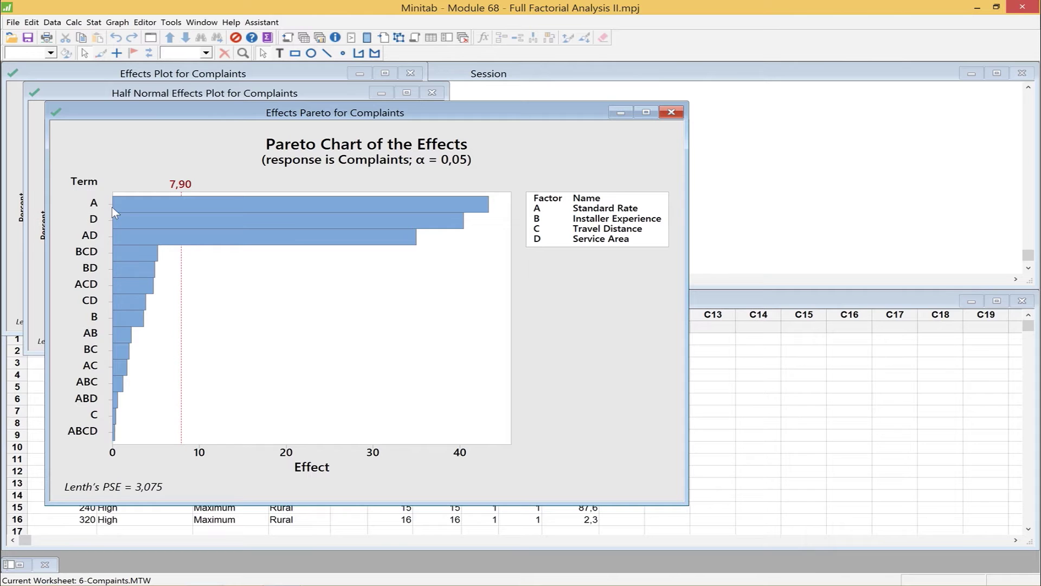
mouse_move(113, 207)
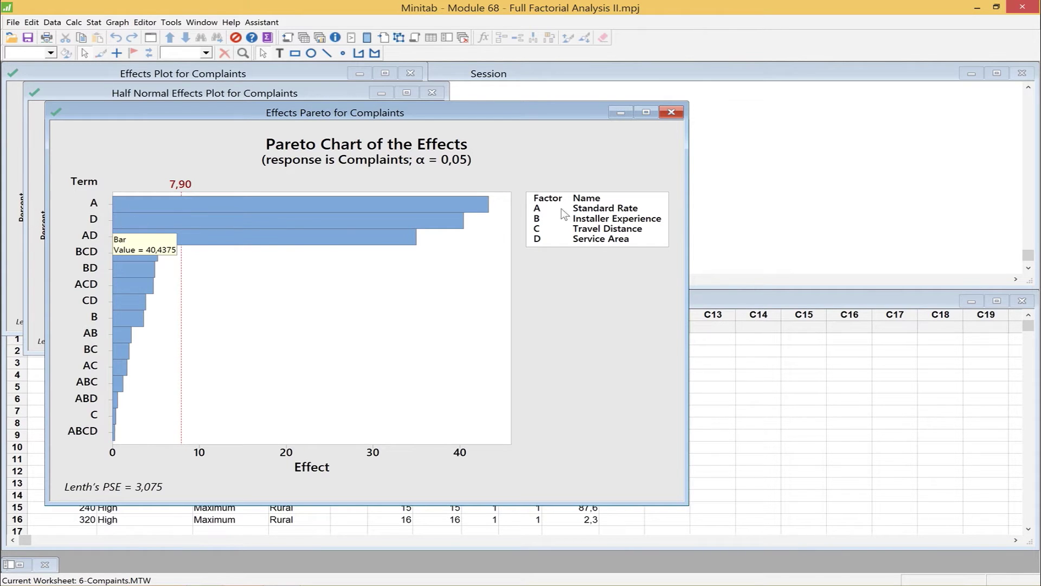
mouse_move(157, 211)
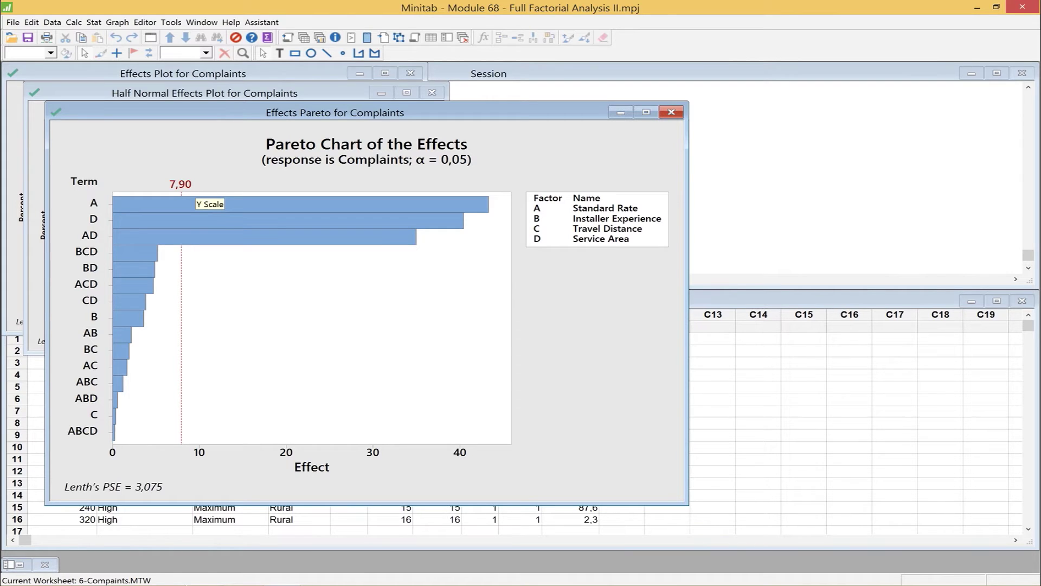
- Remove the subtitle text from the Pareto chart of the effects
left_click(315, 164)
left_click(295, 171)
right_click(294, 170)
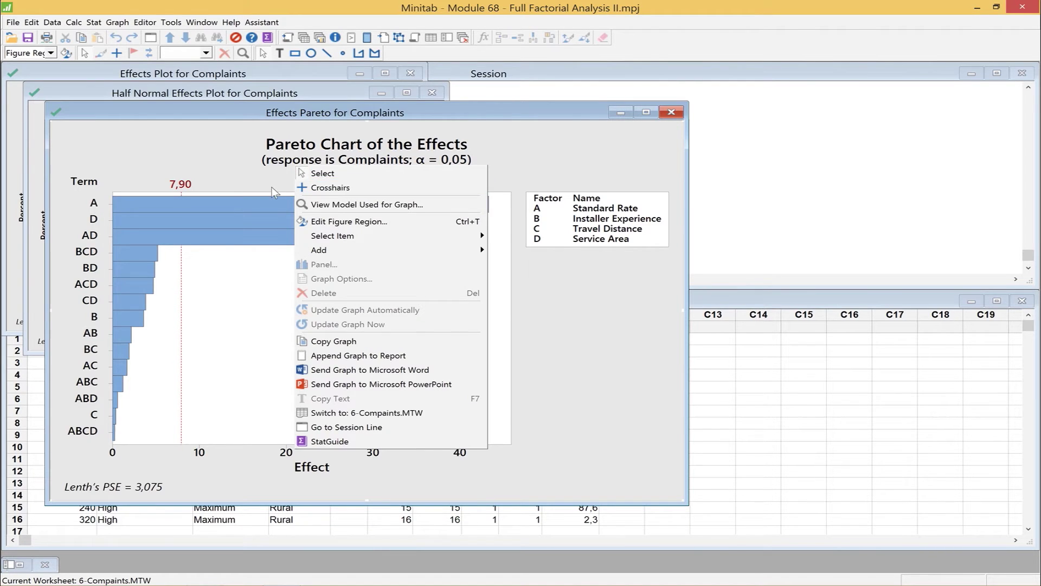
left_click(273, 177)
left_click(270, 166)
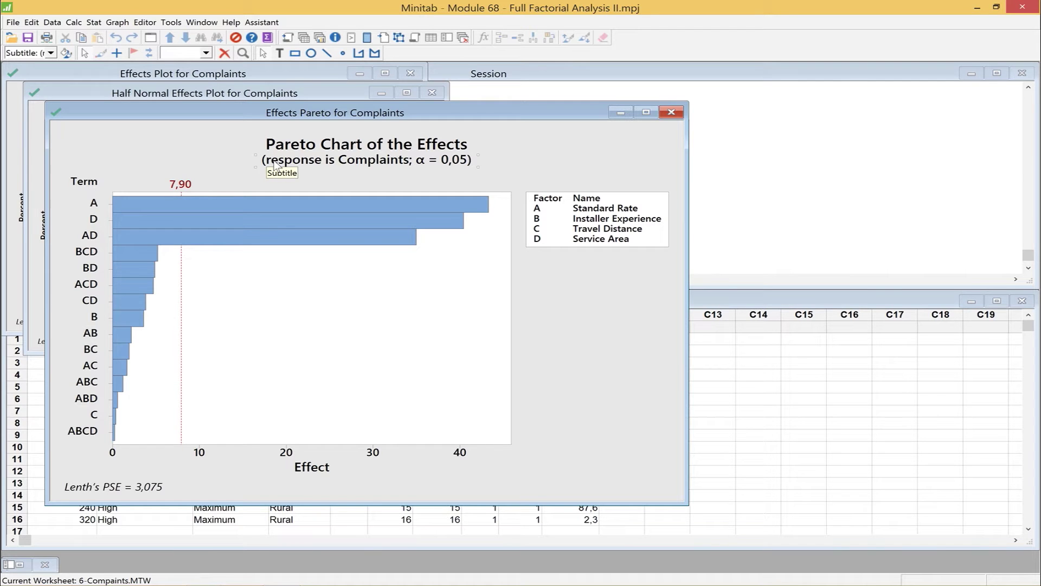
right_click(274, 164)
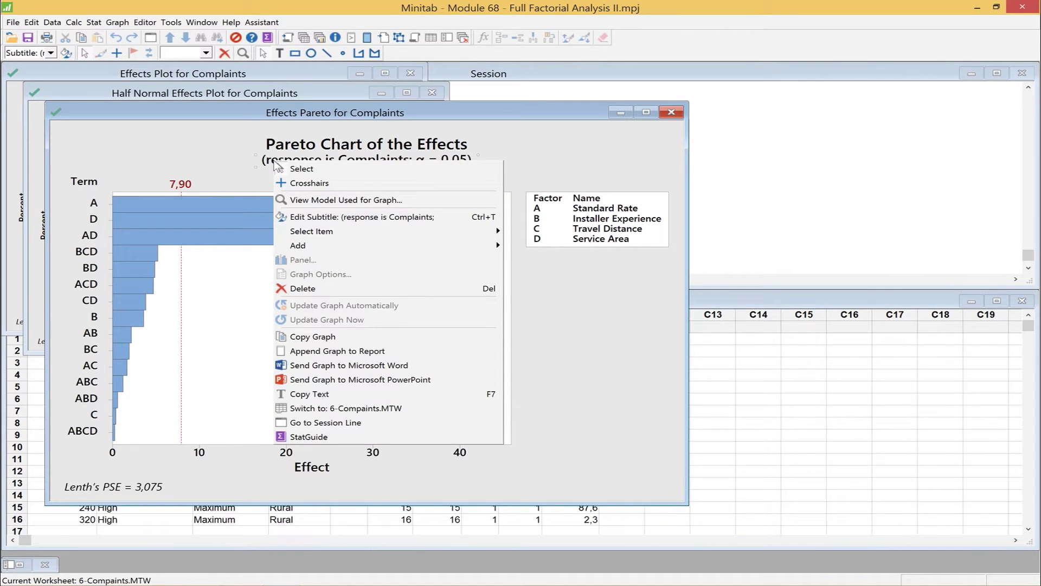
left_click(348, 217)
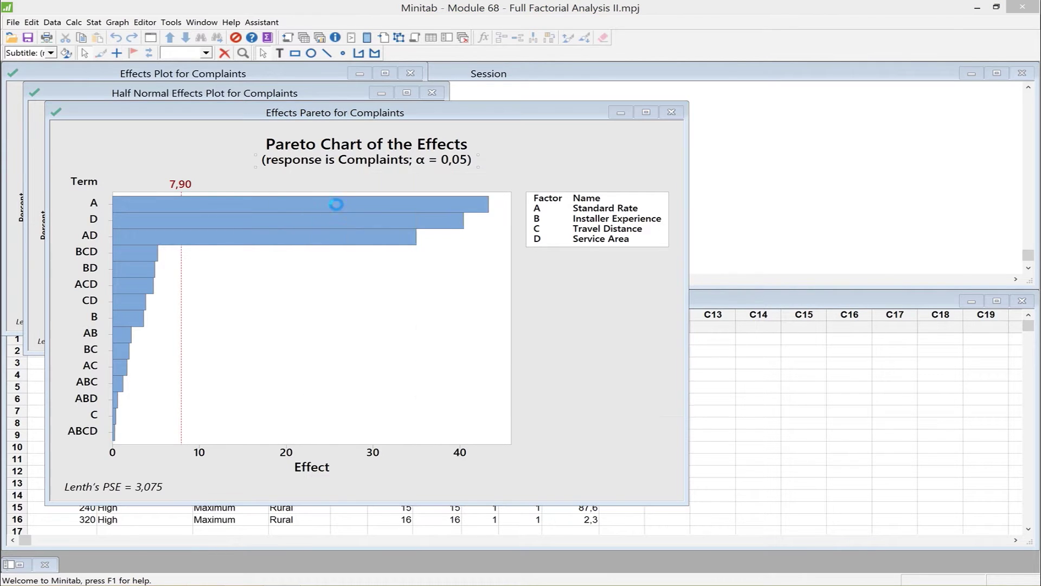
left_click_drag(517, 349, 333, 347)
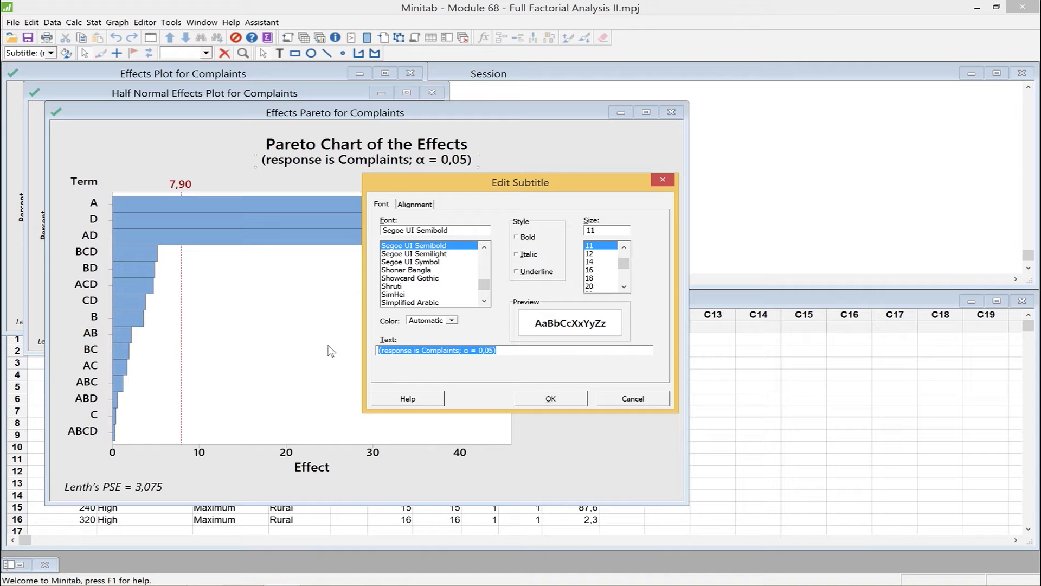
key("Delete")
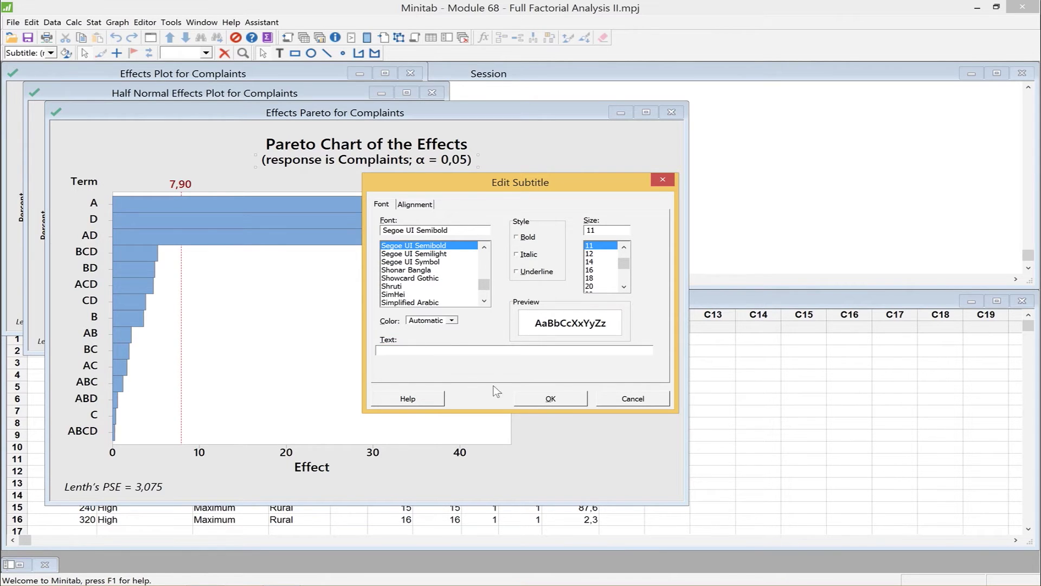
left_click(553, 399)
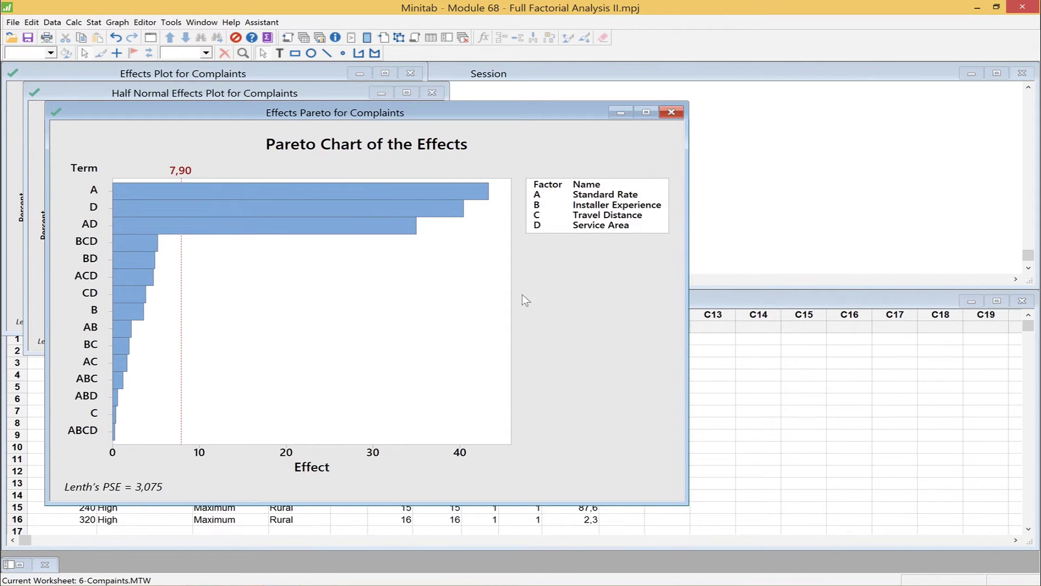
- Change the label of the Pareto chart's red reference line to "P-Value = 0.05"
right_click(183, 173)
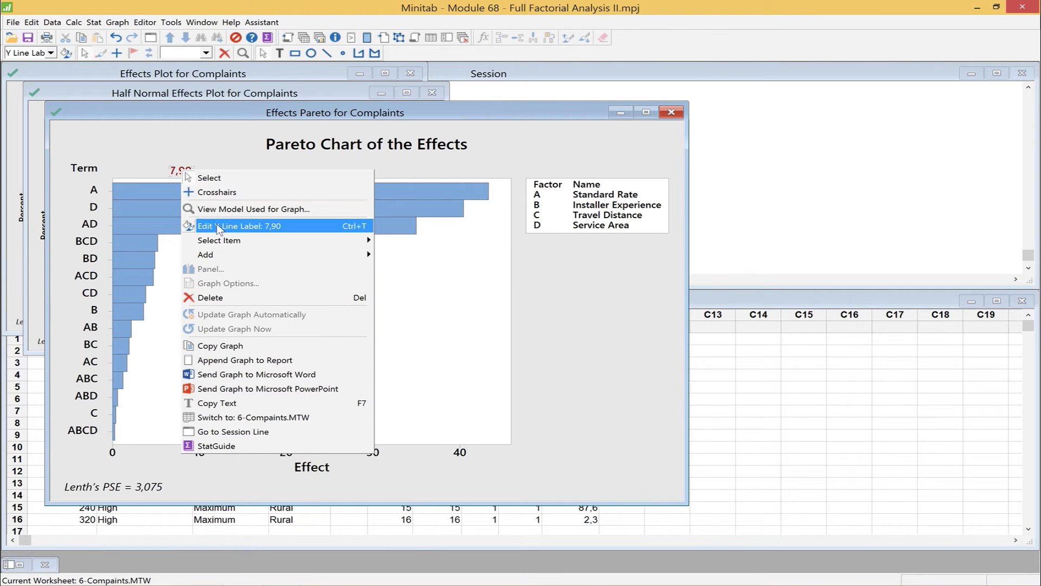
left_click(210, 226)
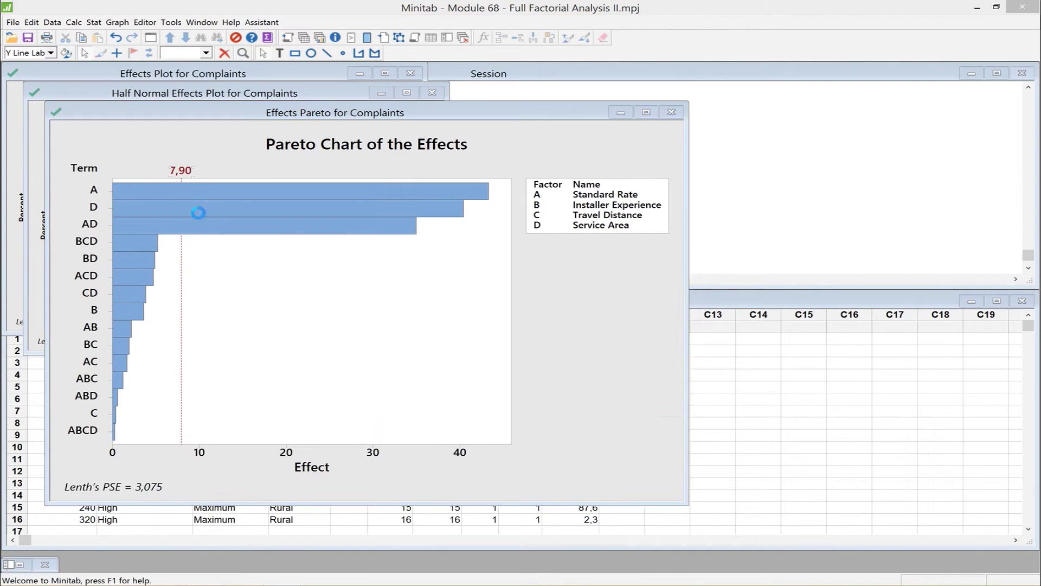
left_click(400, 351)
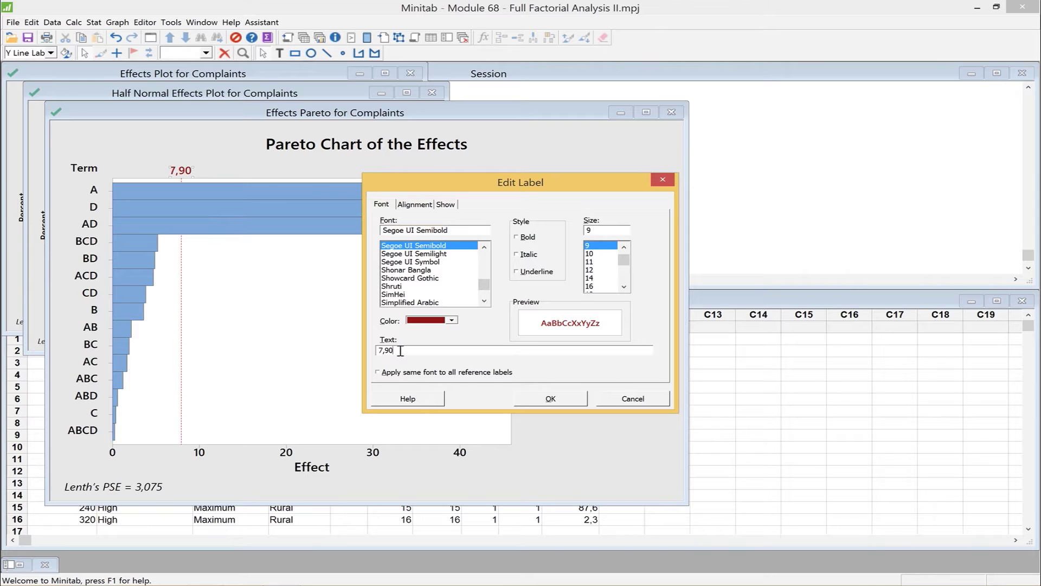
key("BackSpace")
key("BackSpace")
key("BackSpace")
key("BackSpace")
type("P-Value ?= 0.05")
left_click(413, 353)
key("BackSpace")
left_click(558, 400)
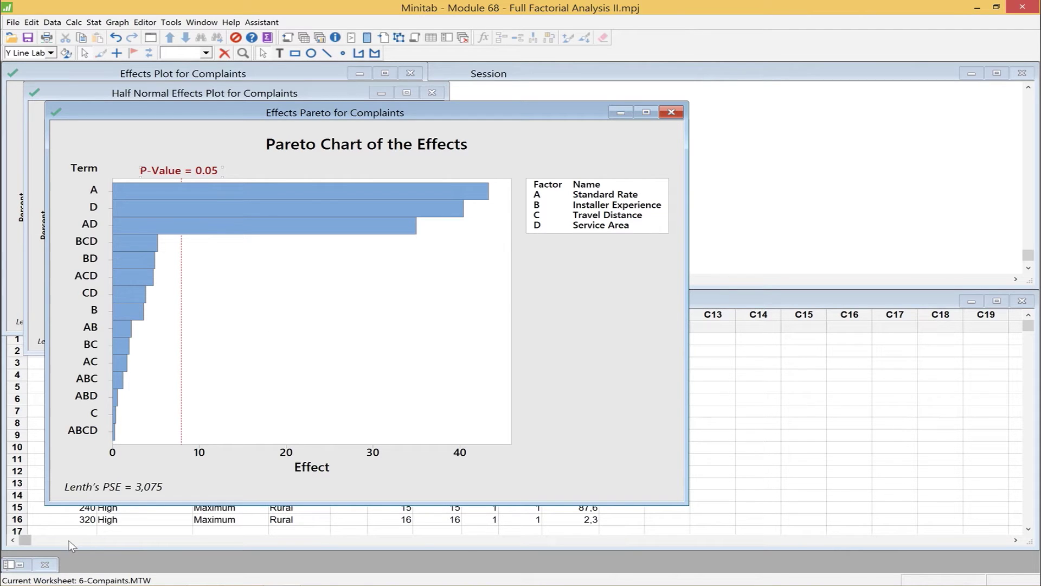
- View the model used for the Pareto chart, including its response and terms
left_click(109, 490)
right_click(110, 490)
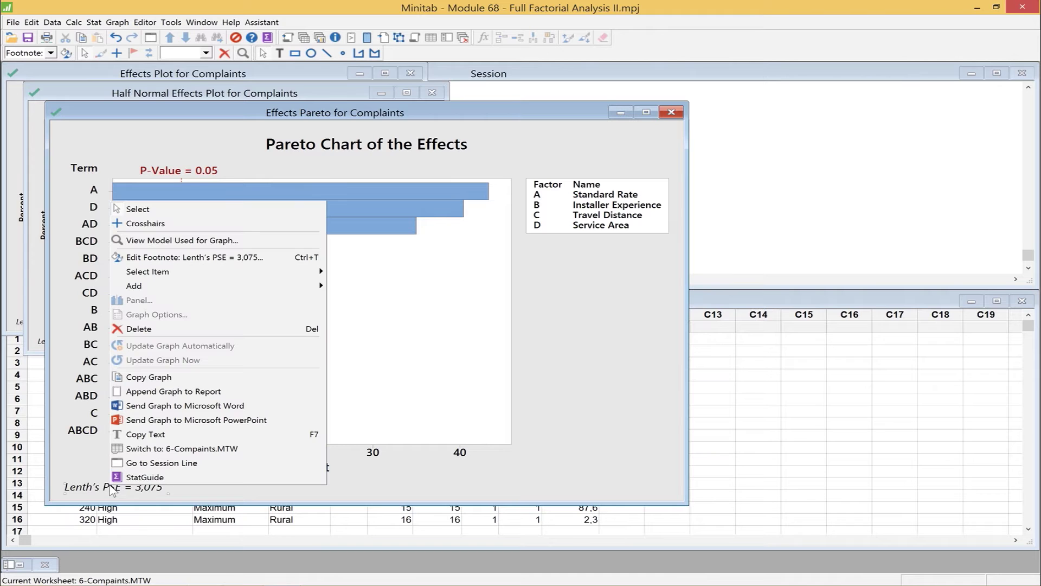
left_click(203, 245)
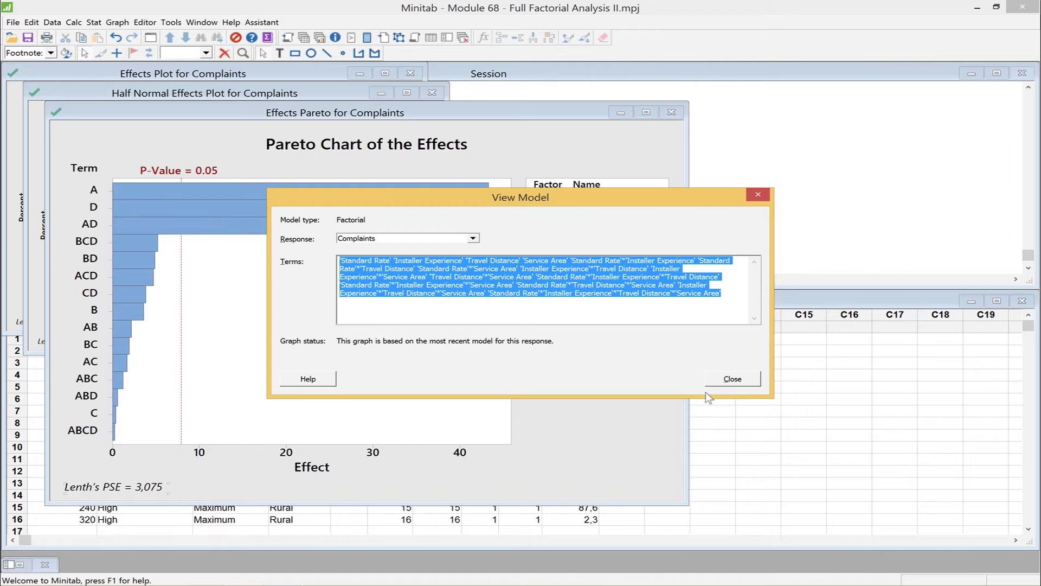
left_click(733, 378)
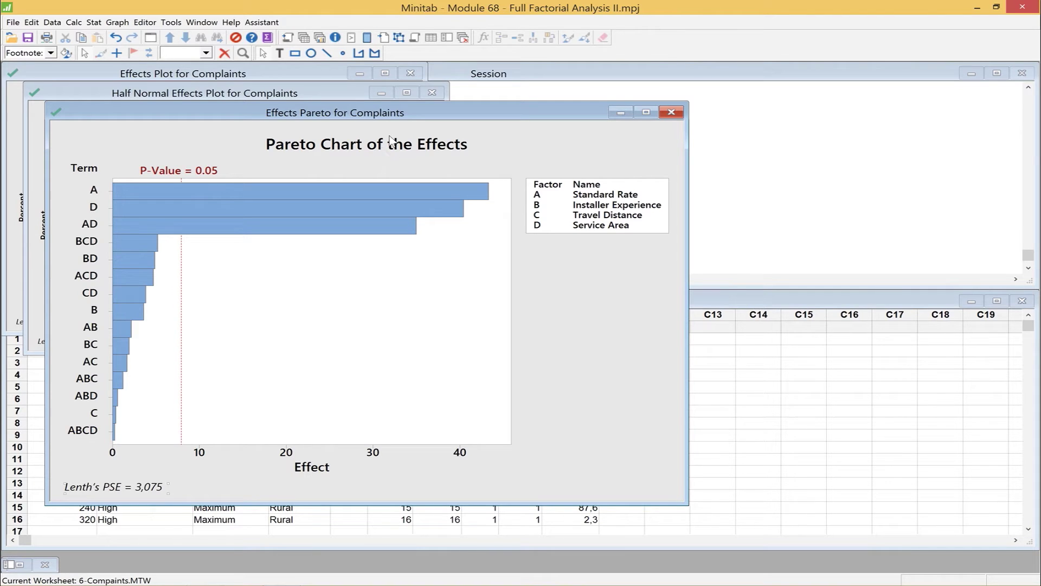
- Change the Pareto chart's title to "Pareto Chart of Complaint Factors"
left_click(440, 147)
right_click(438, 145)
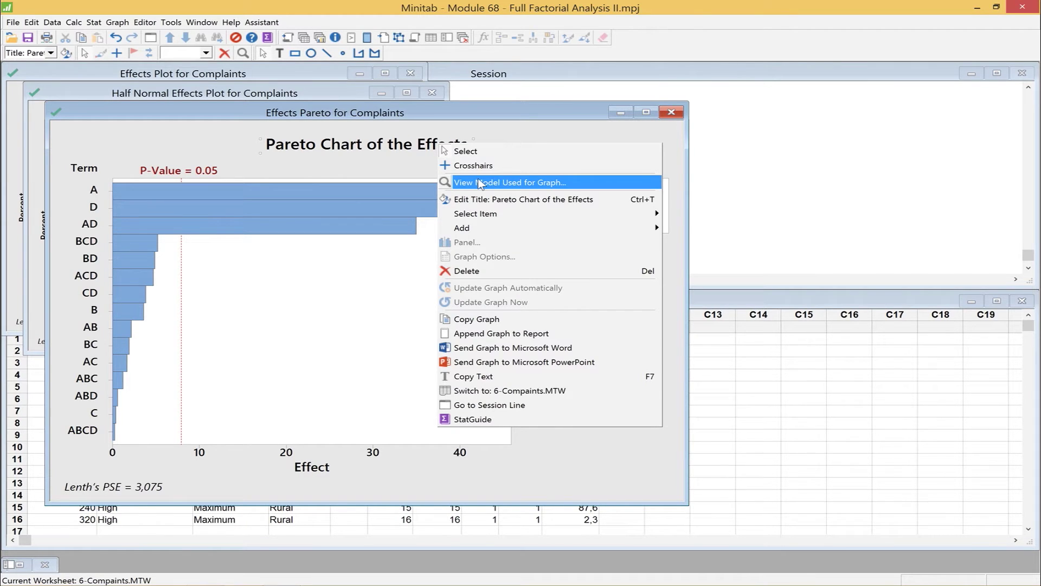
left_click(474, 200)
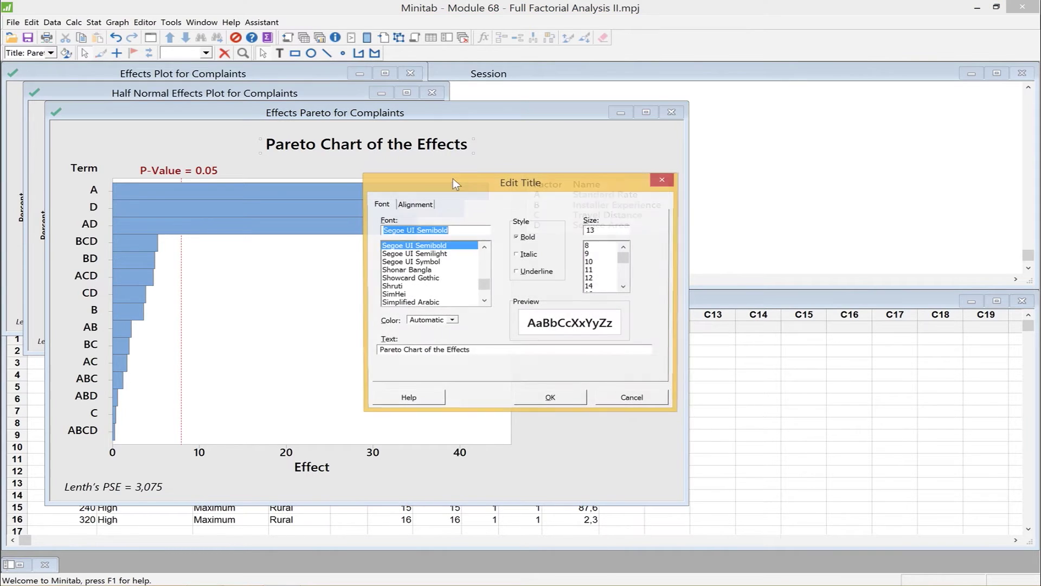
left_click_drag(470, 349, 440, 351)
key("BackSpace")
key("BackSpace")
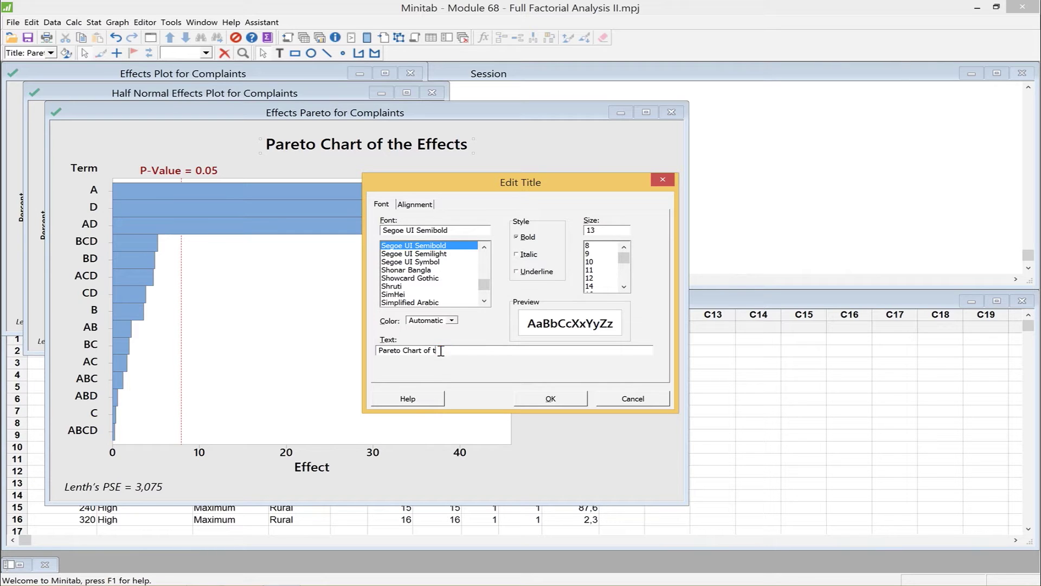
type("Complaint")
key("Left")
key("BackSpace")
left_click(544, 396)
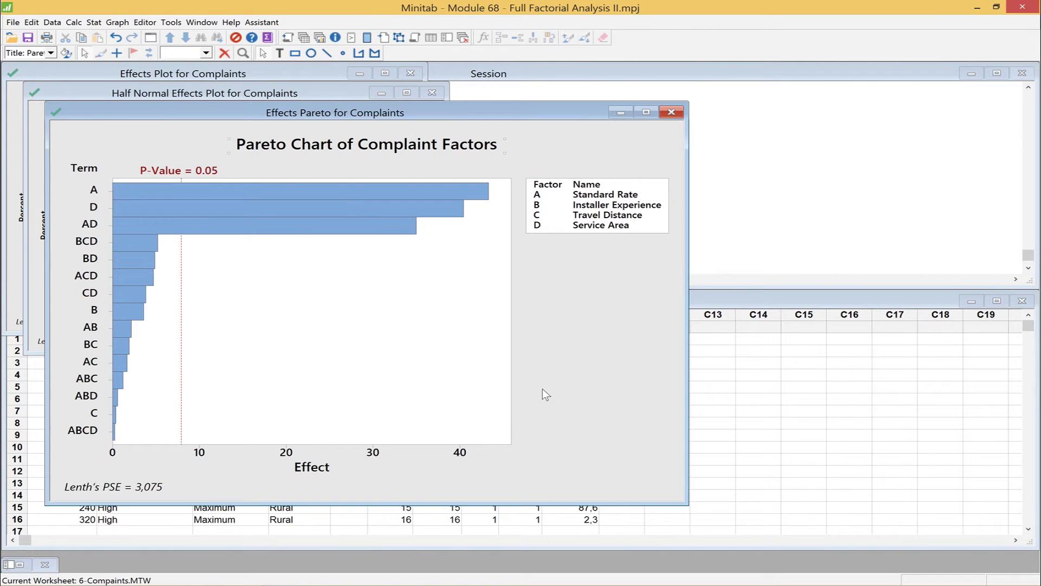
- Give only term A's bar in the Pareto chart a custom diagonal crosshatch fill pattern with a bright light-blue background
right_click(224, 194)
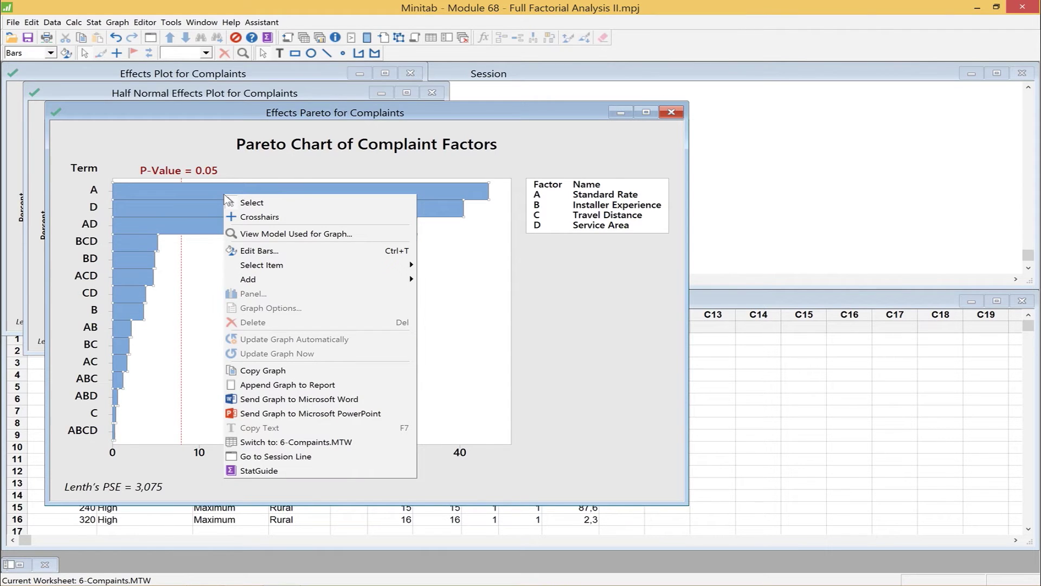
right_click(214, 196)
right_click(213, 197)
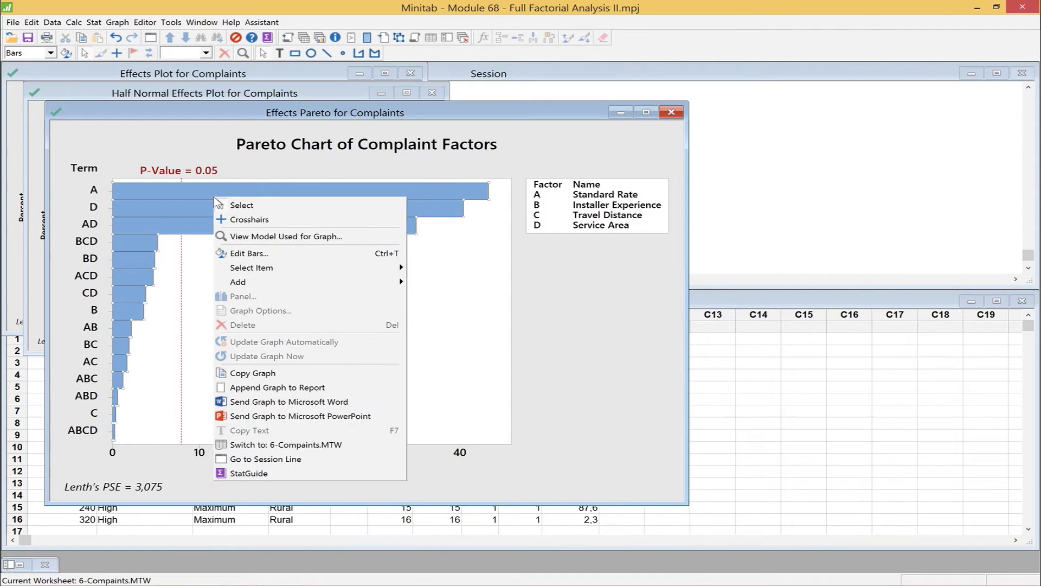
left_click(442, 197)
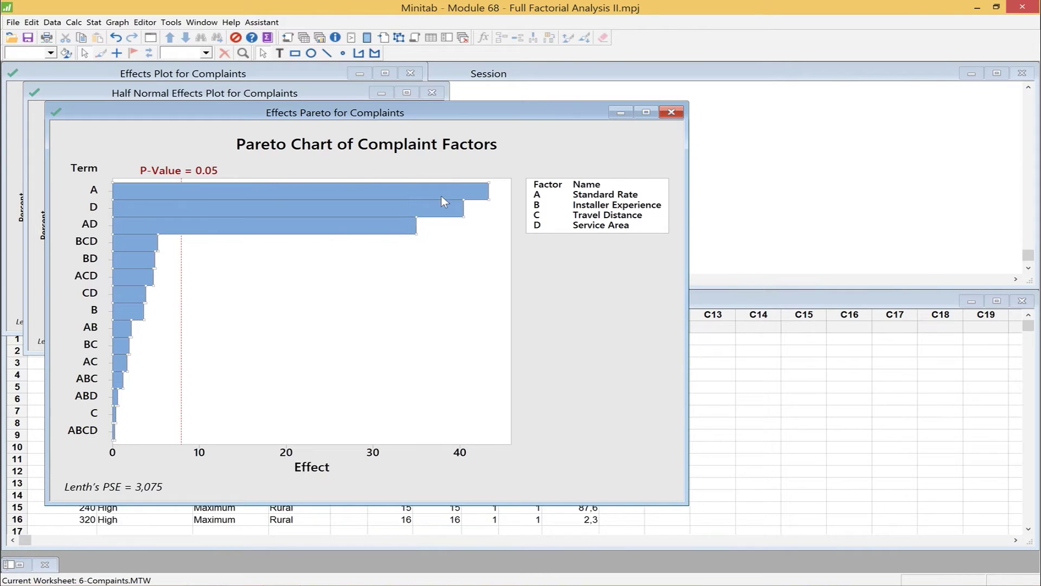
right_click(441, 194)
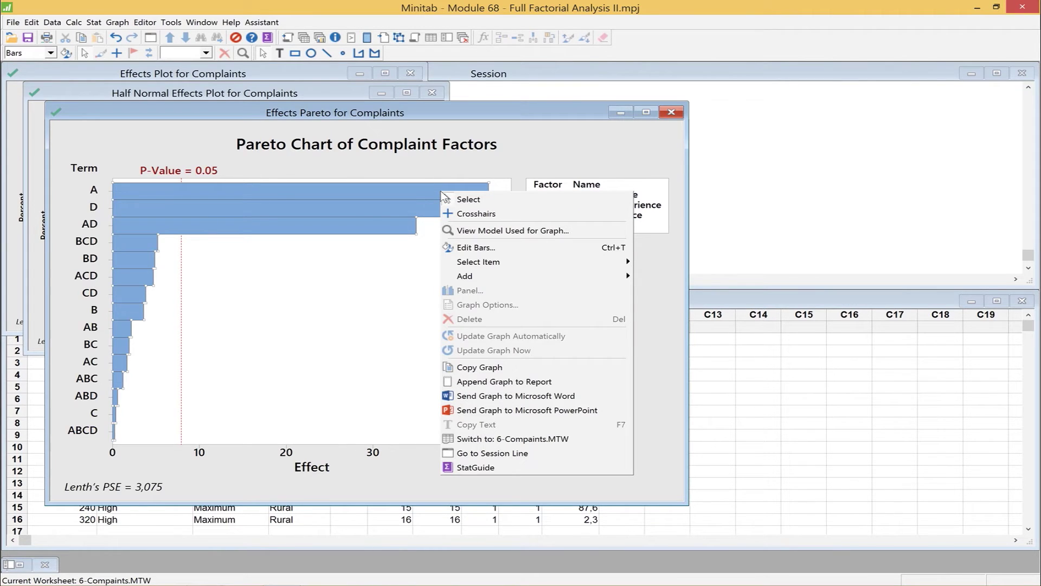
left_click(386, 199)
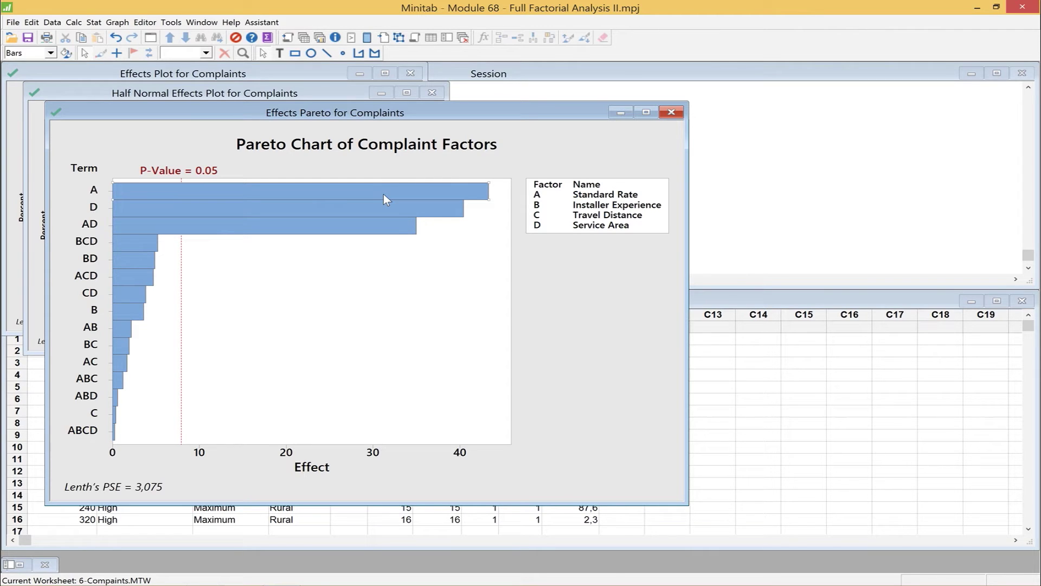
right_click(383, 194)
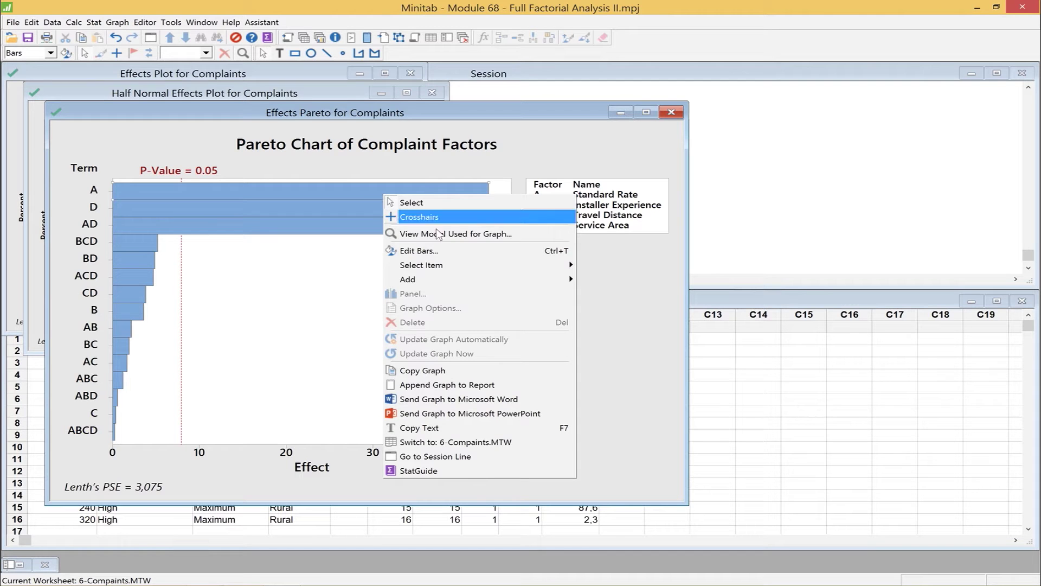
left_click(439, 249)
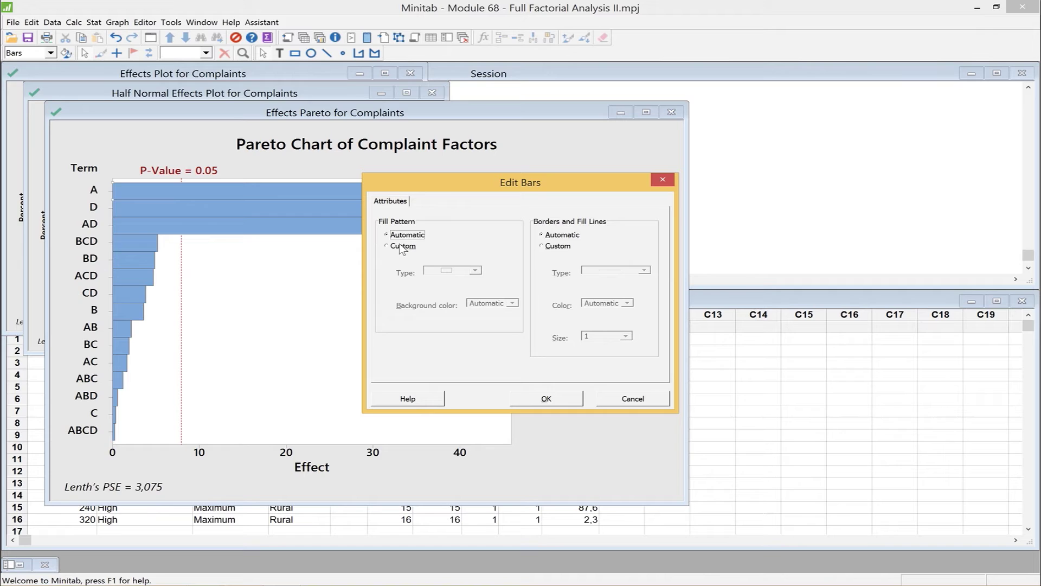
left_click(400, 247)
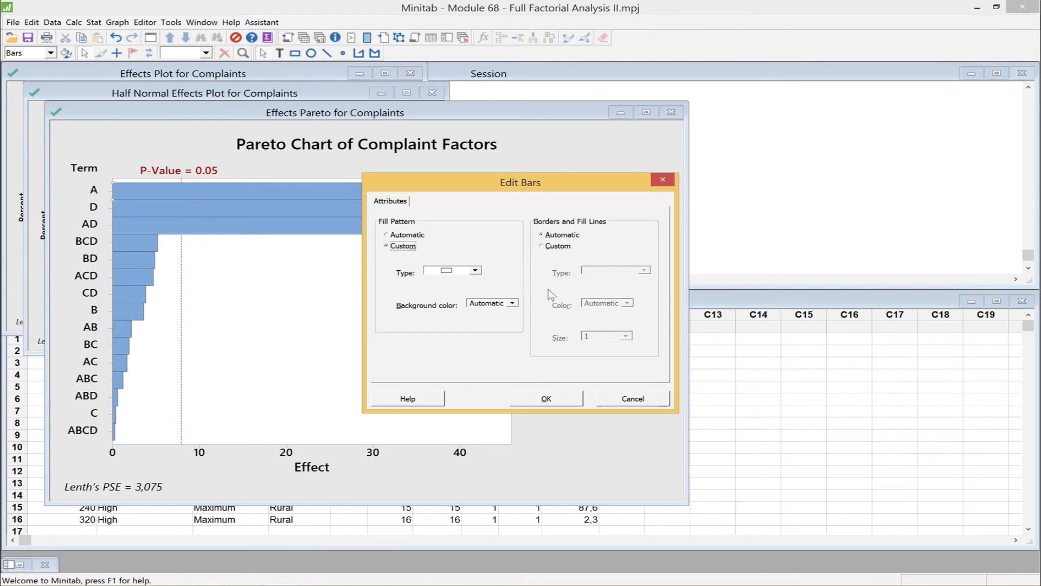
left_click(475, 270)
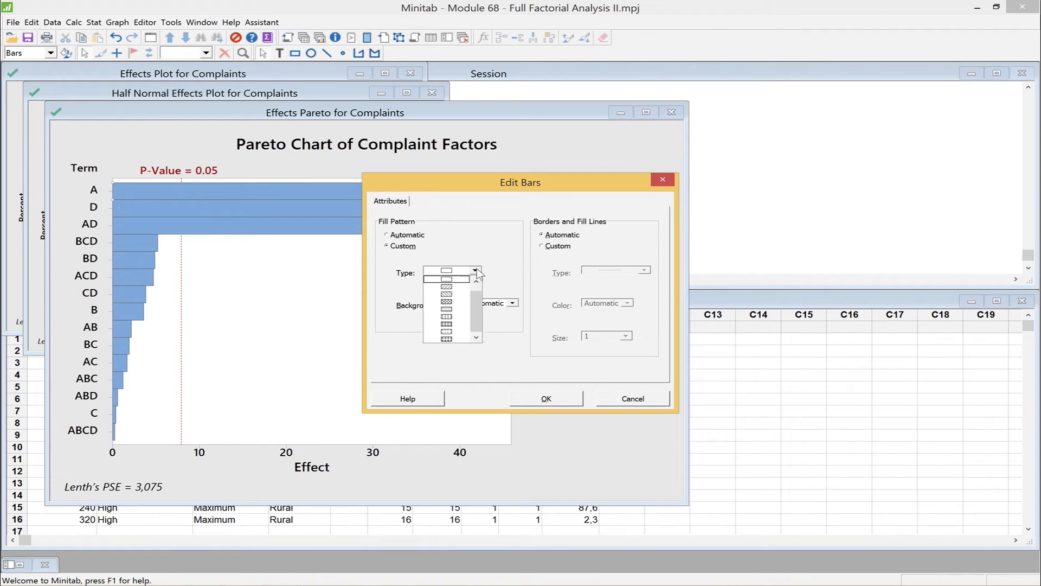
left_click(453, 302)
left_click(514, 302)
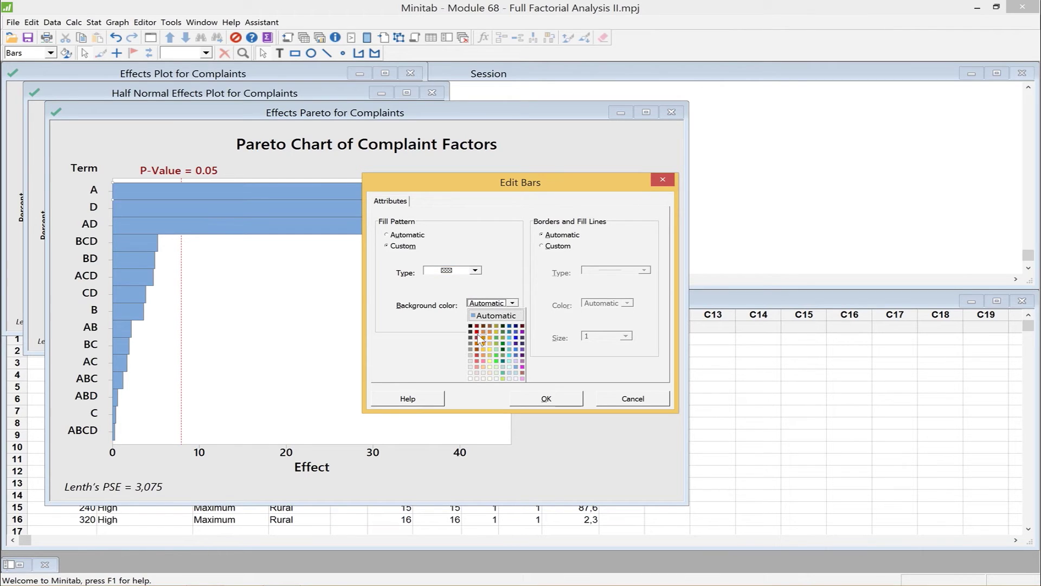
left_click(510, 338)
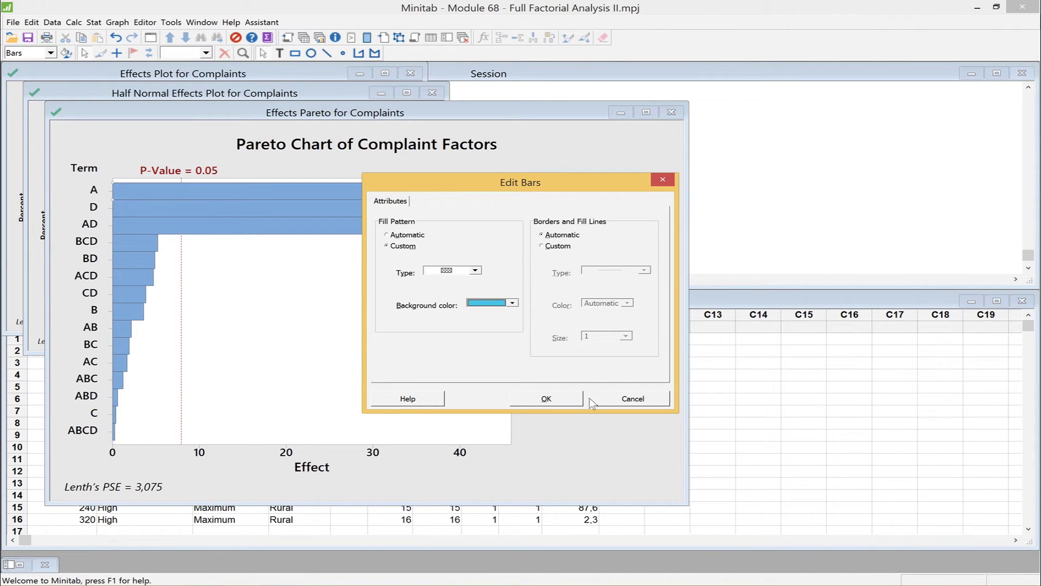
left_click(548, 398)
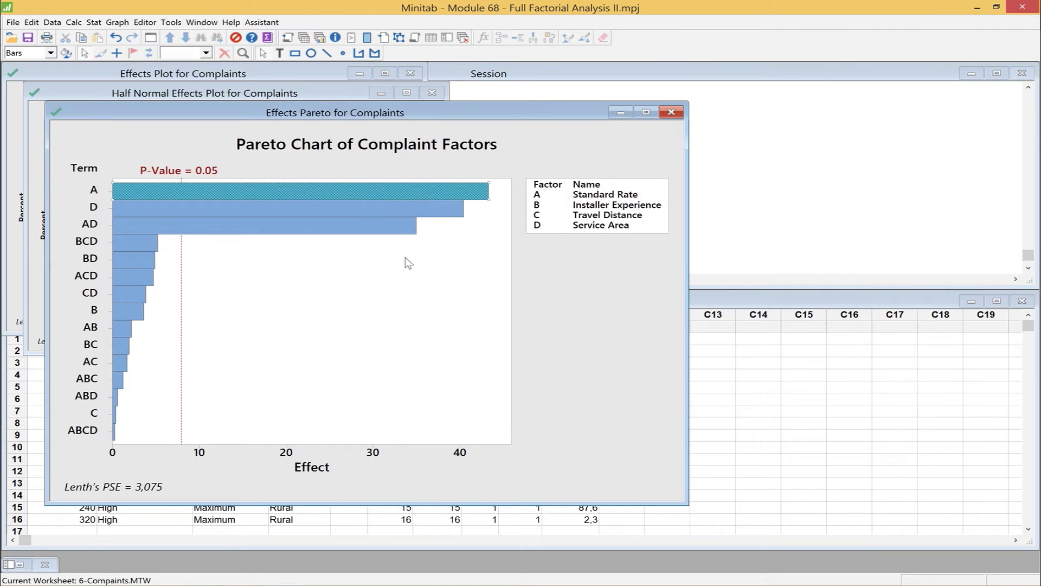
- Apply a custom diagonal crosshatch fill with a light-blue background to term D's bar, matching bar A
right_click(366, 208)
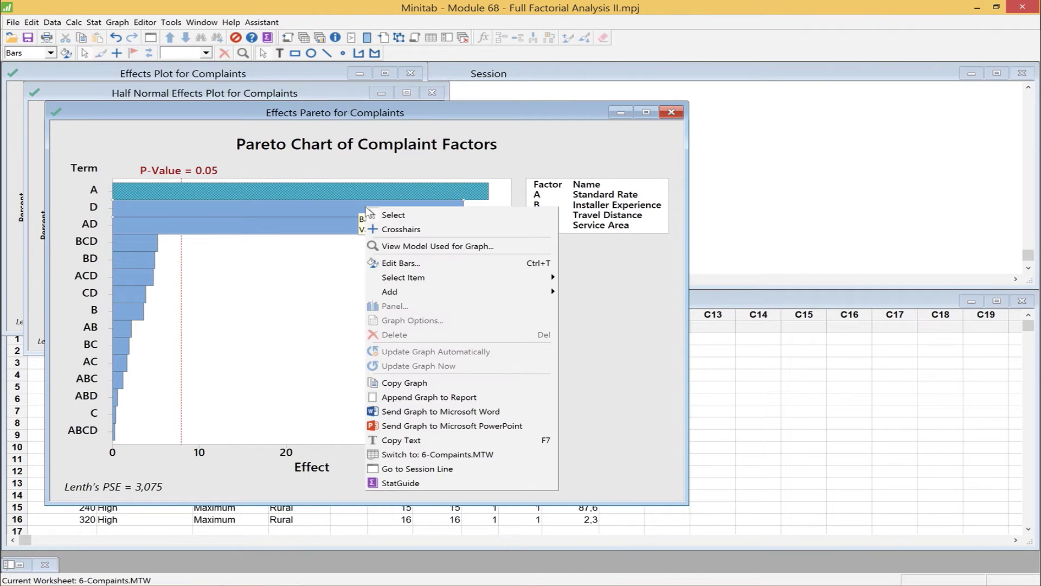
left_click(395, 263)
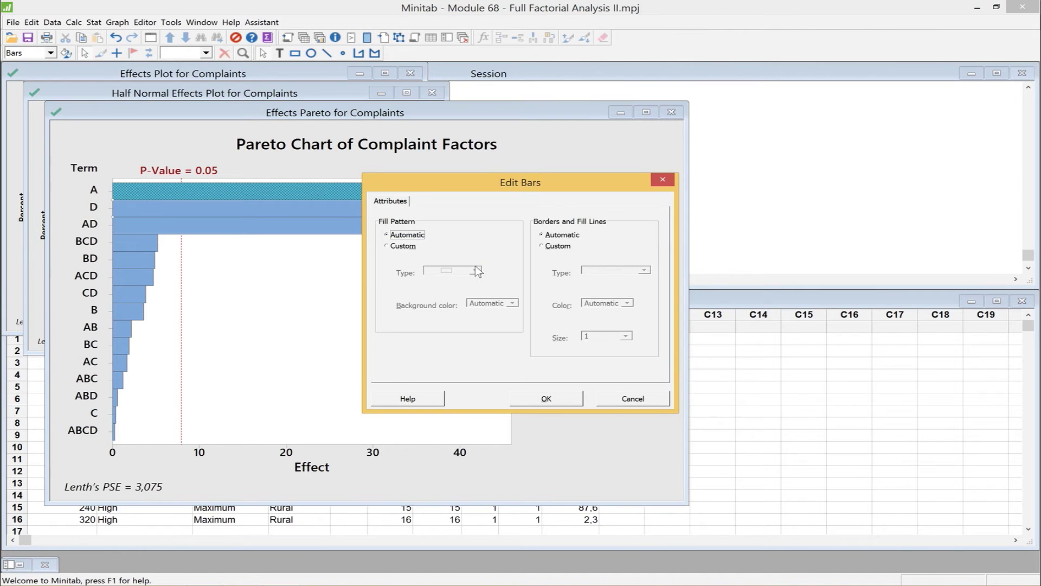
left_click(400, 247)
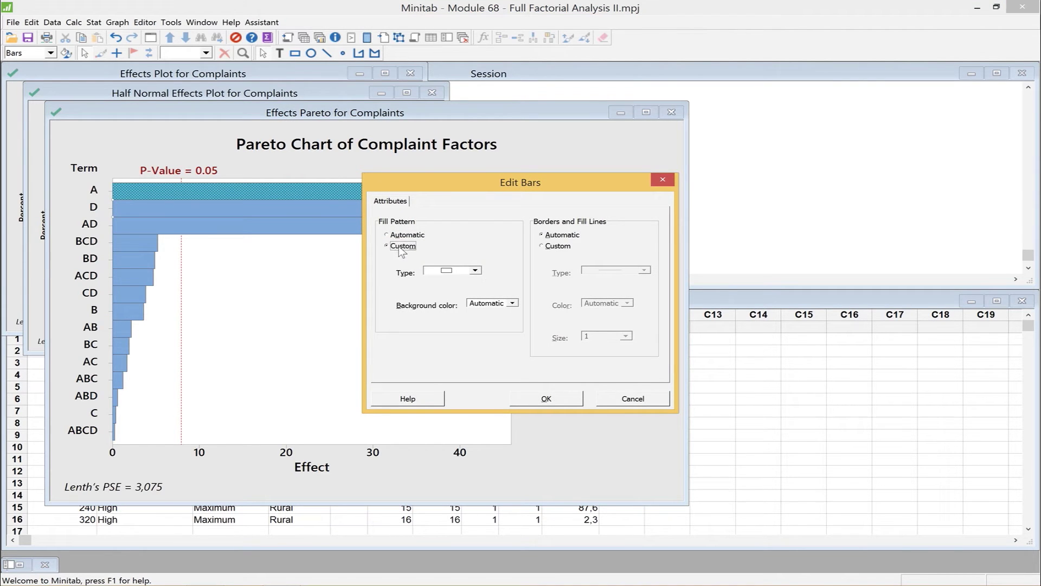
left_click(476, 270)
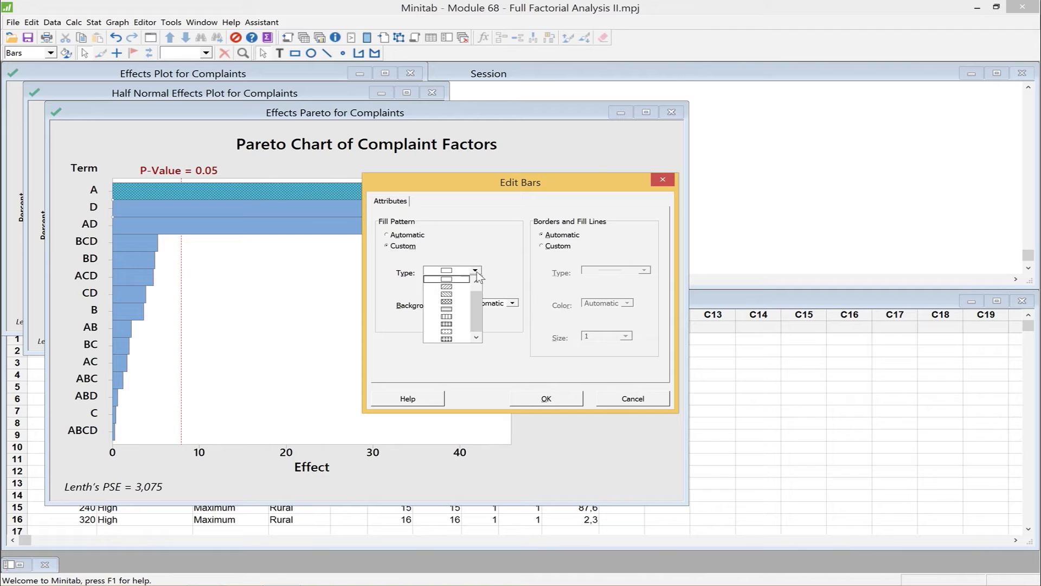
left_click(459, 302)
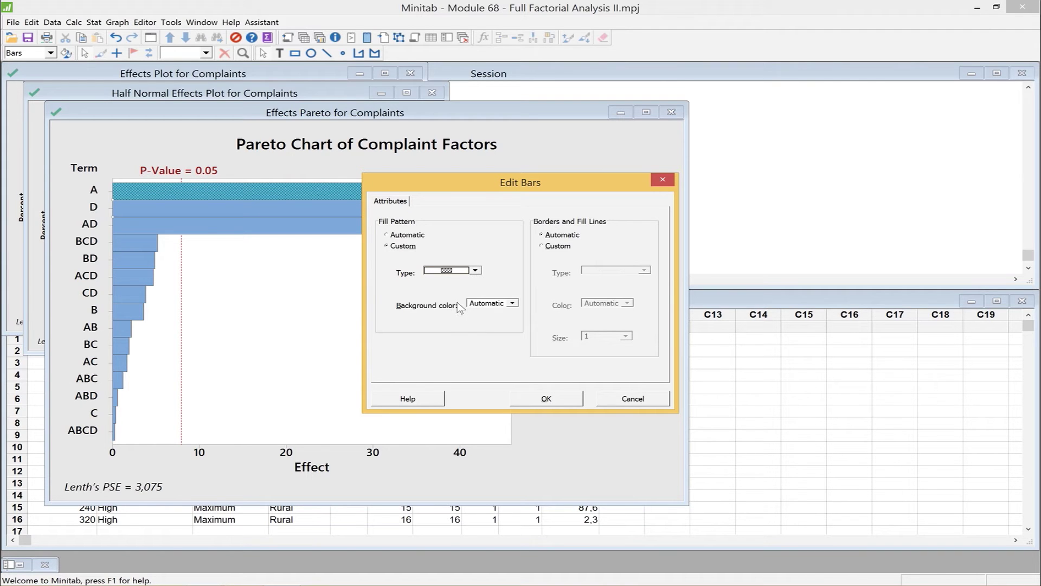
left_click(513, 303)
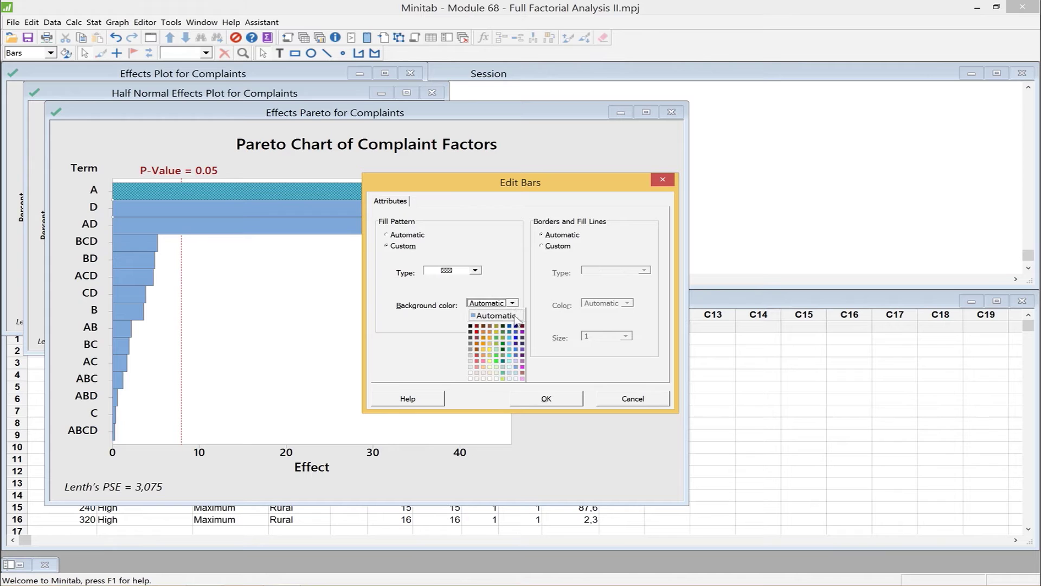
left_click(510, 337)
left_click(546, 399)
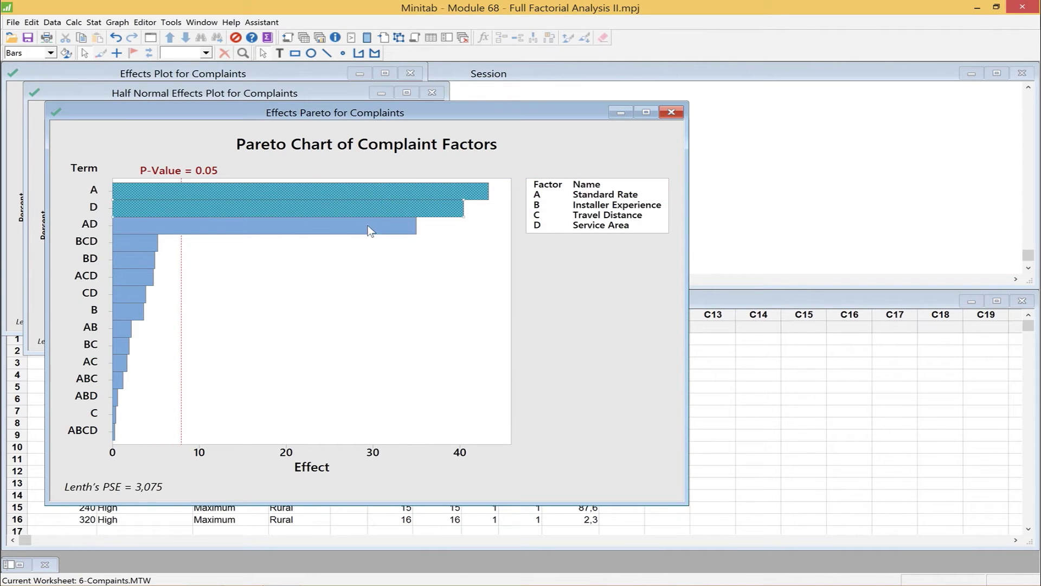
- Format the AD interaction bar with the same custom crosshatch pattern and light-blue background as bars A and D
right_click(369, 227)
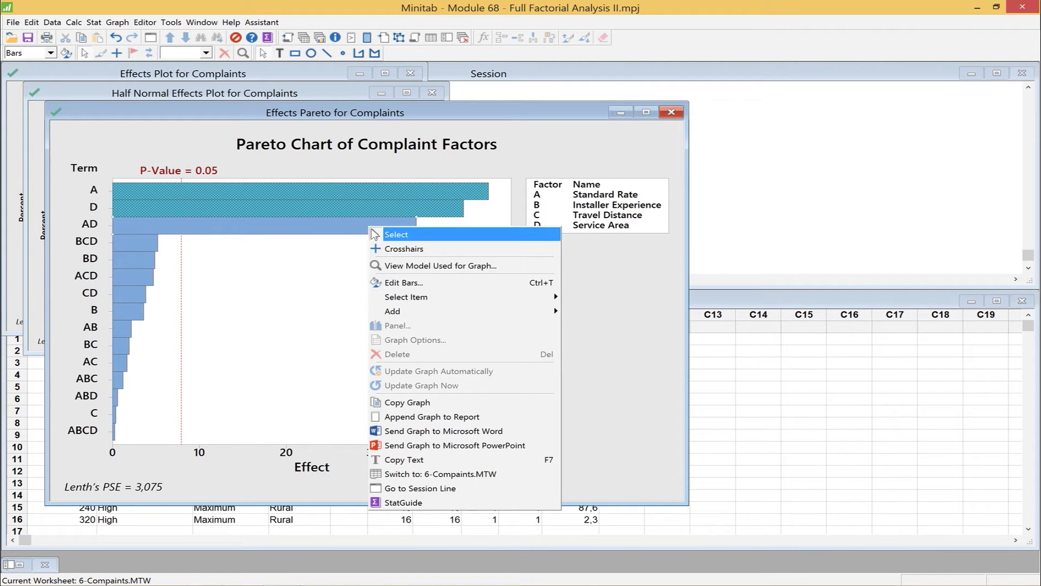
left_click(388, 283)
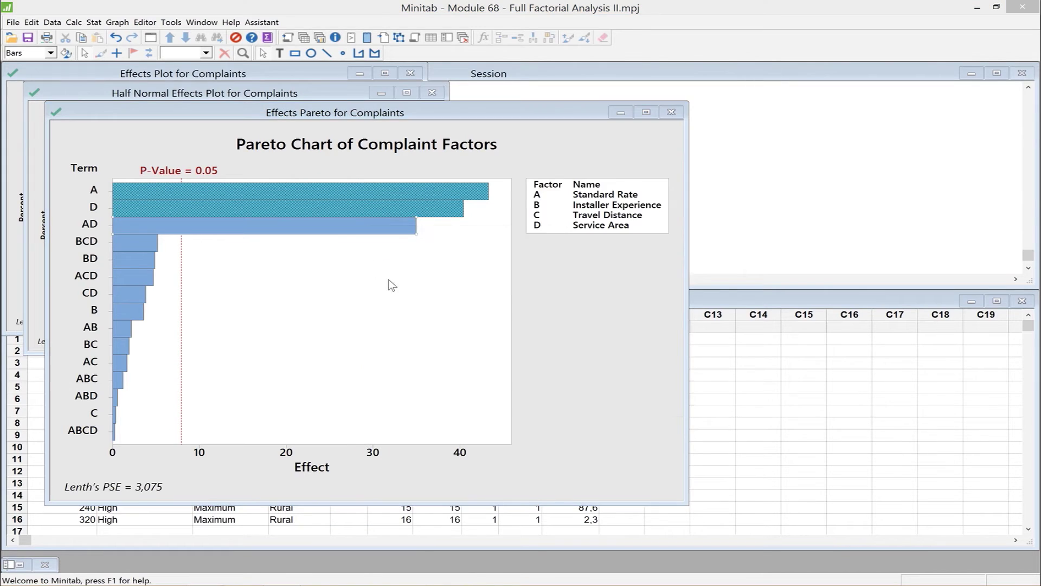
left_click(401, 246)
left_click(475, 270)
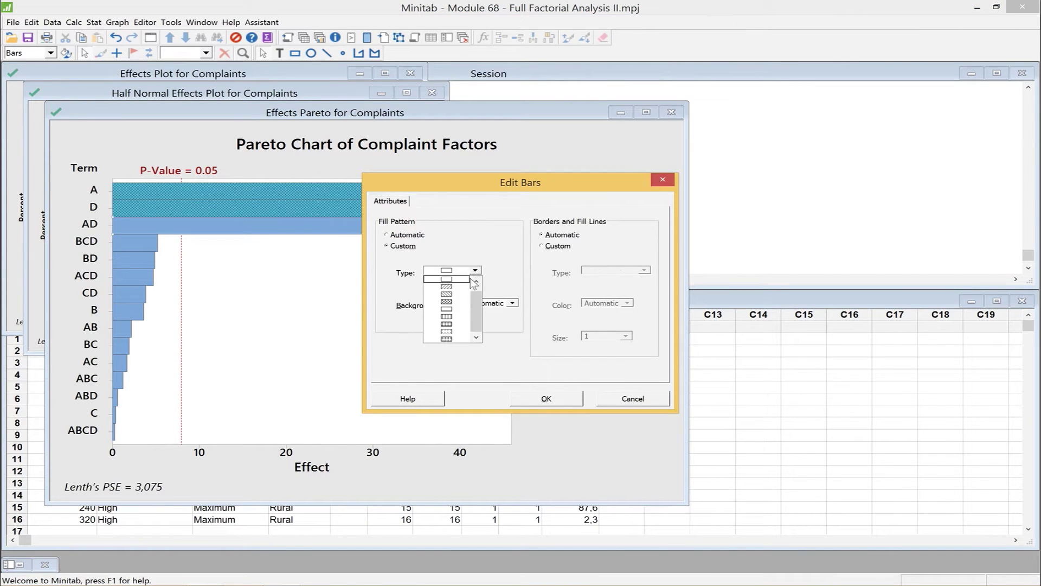
left_click(454, 303)
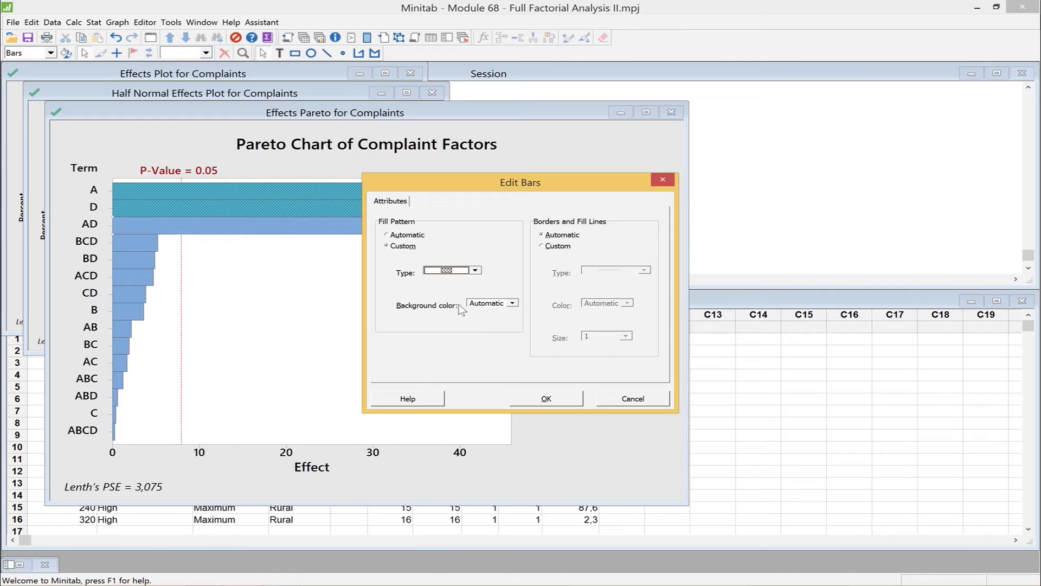
left_click(513, 304)
left_click(511, 355)
left_click(547, 399)
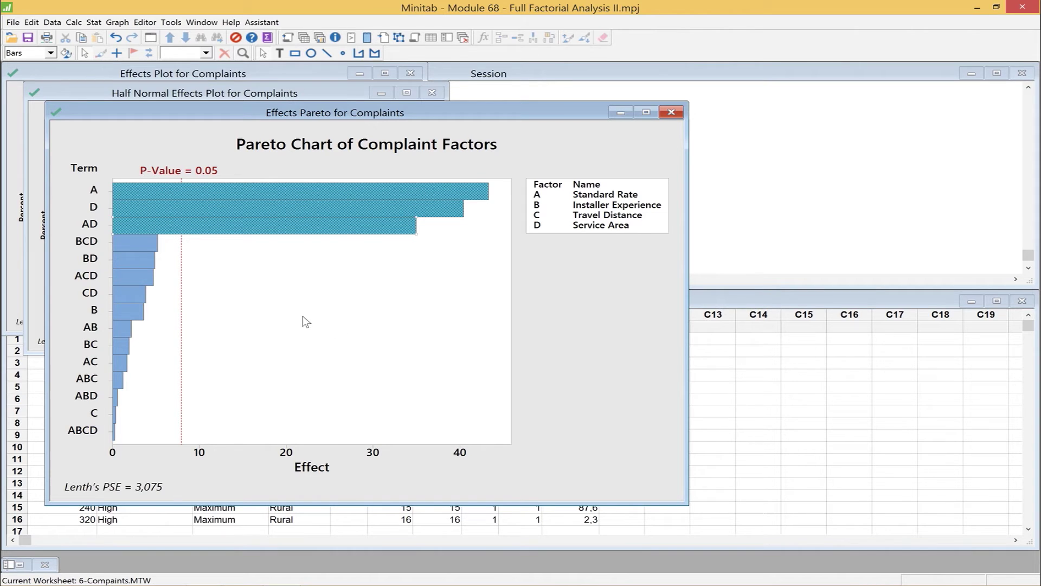
- Arrange the graph windows so the Pareto chart, normal plot and half normal plot of the effects can be compared together
left_click_drag(196, 111, 577, 81)
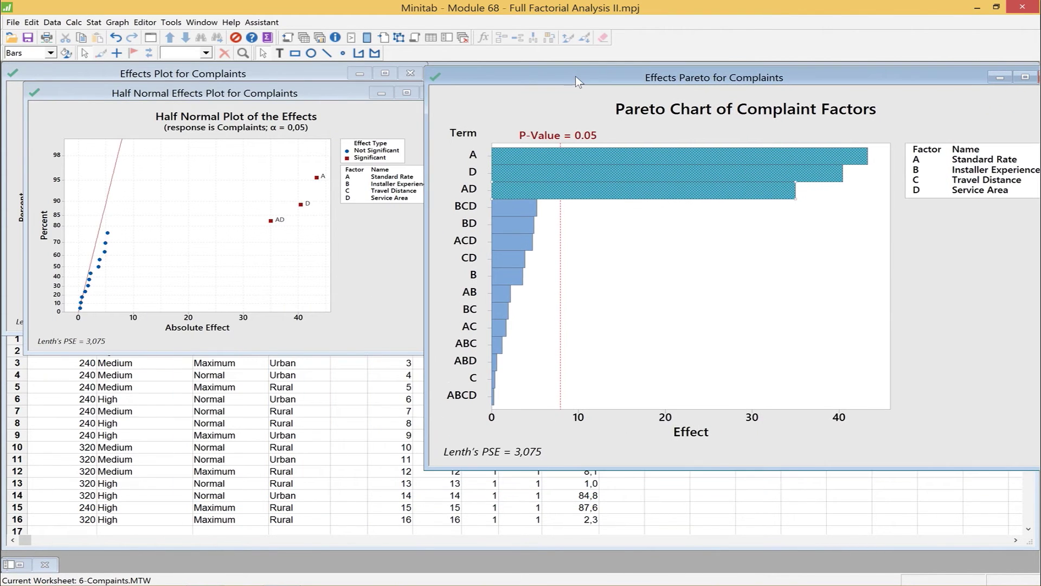
left_click(351, 246)
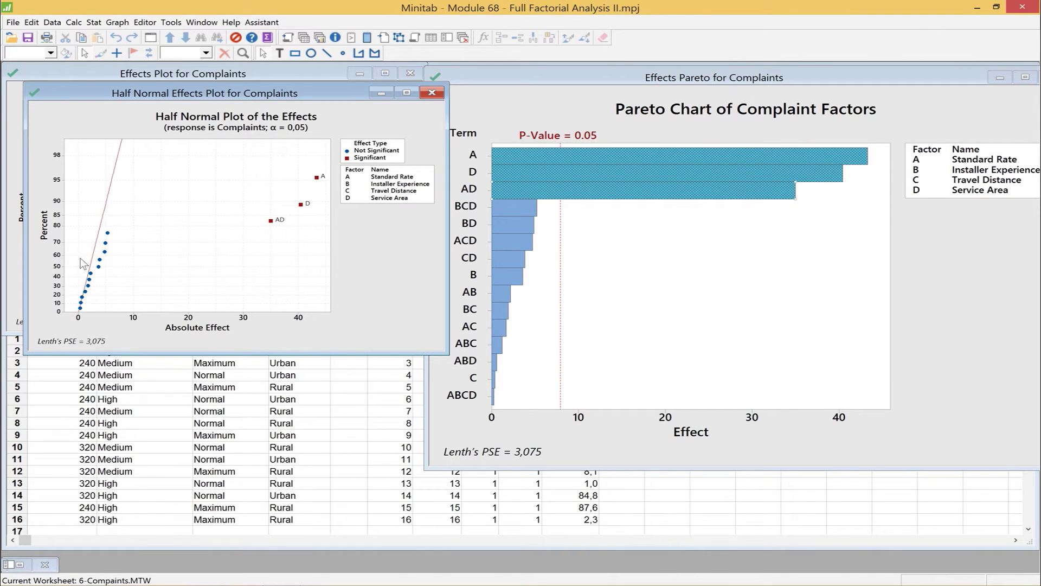
left_click_drag(181, 89, 165, 292)
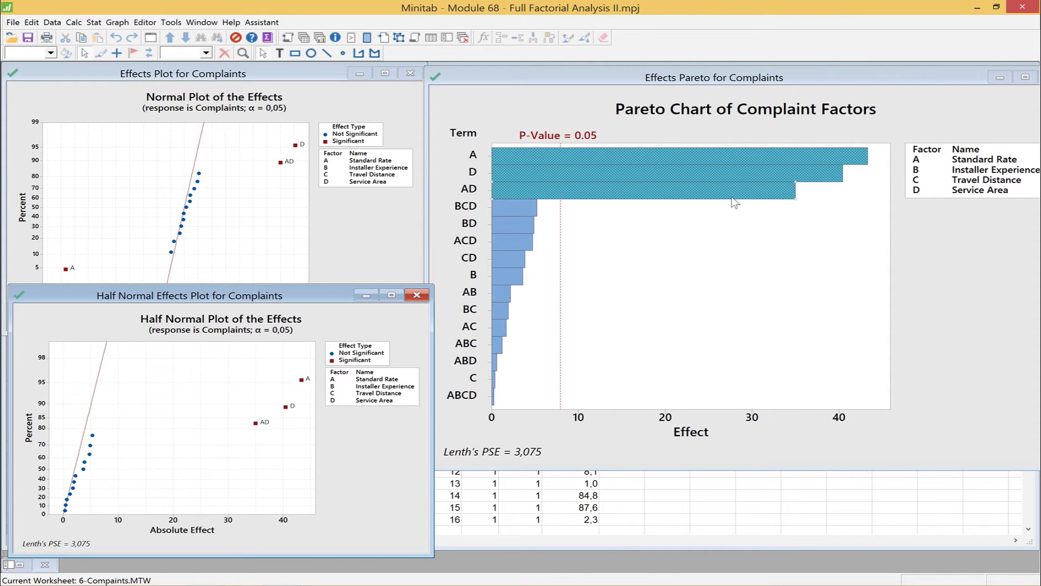
- Close the half normal and normal effects plots for Complaints without saving them to separate files
left_click(416, 295)
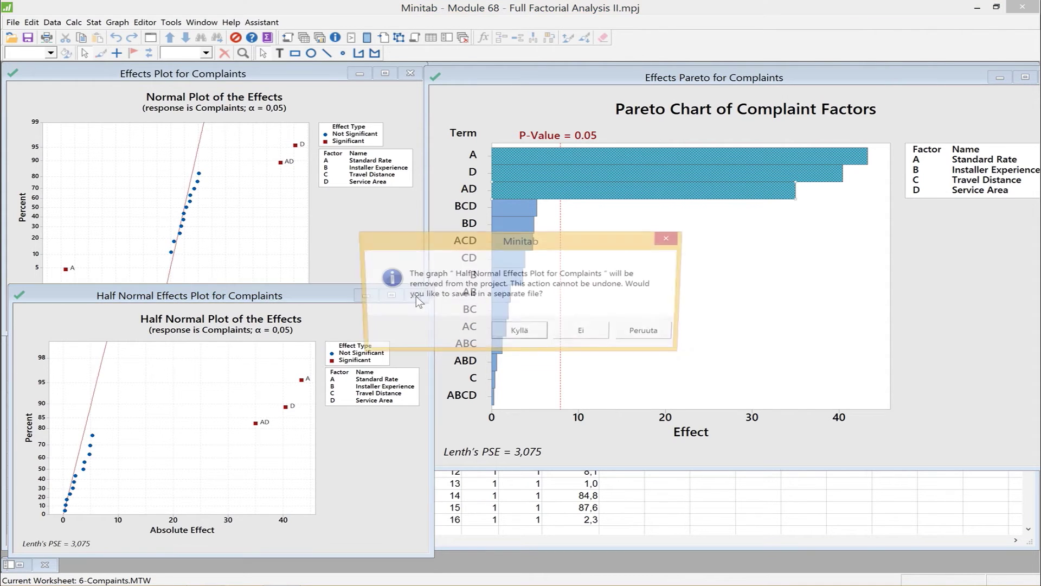
left_click(584, 334)
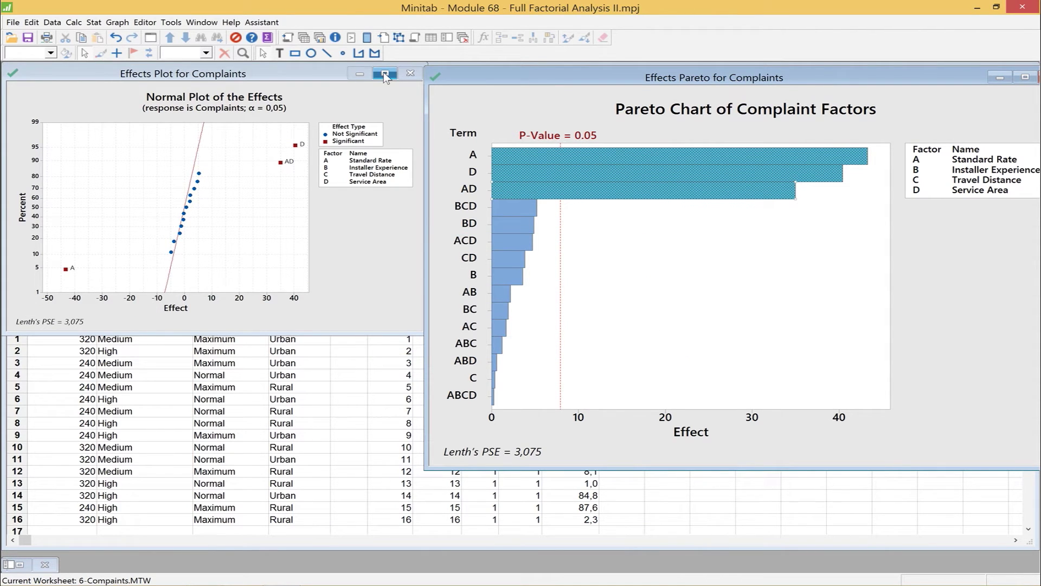
left_click(410, 73)
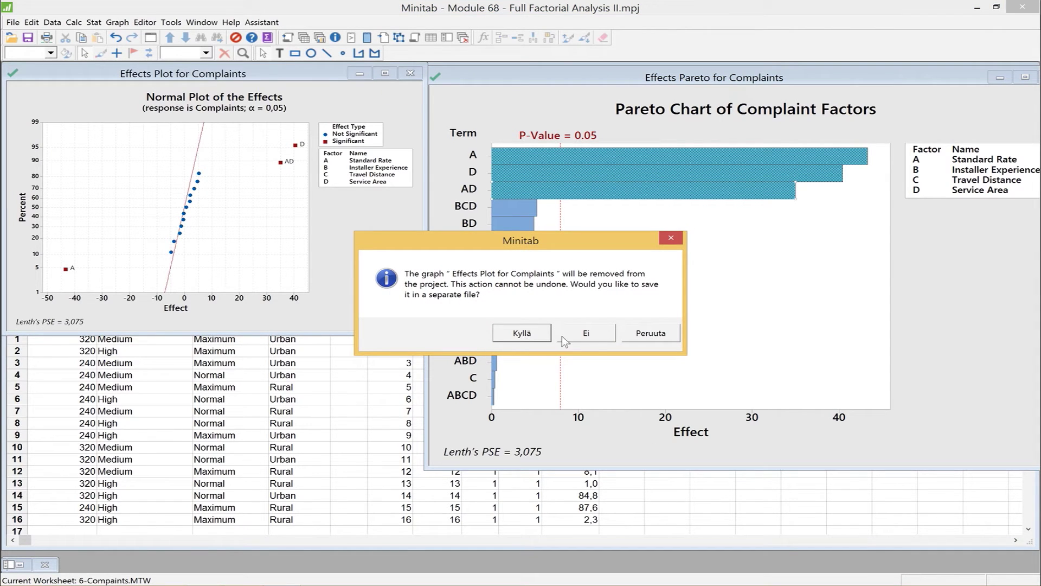
left_click(588, 333)
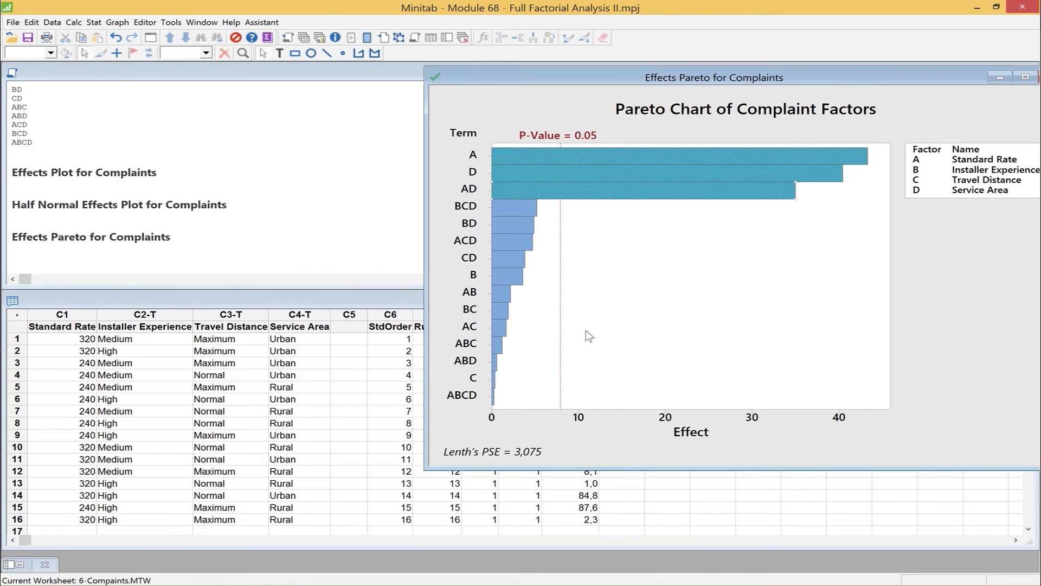
- Examine the Analysis of Variance table of the Complaints factorial regression in the session output
left_click(366, 269)
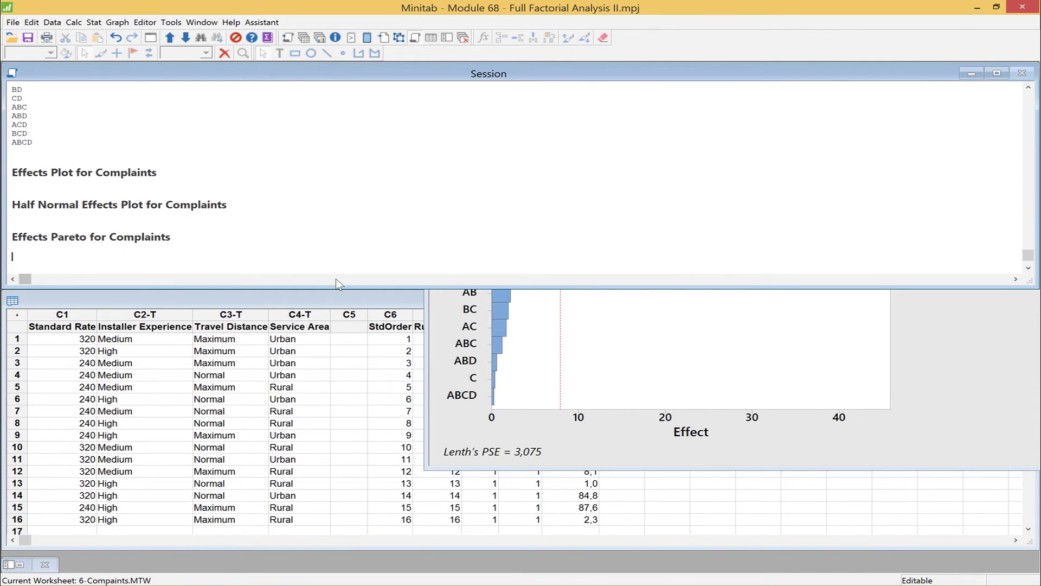
left_click(1028, 88)
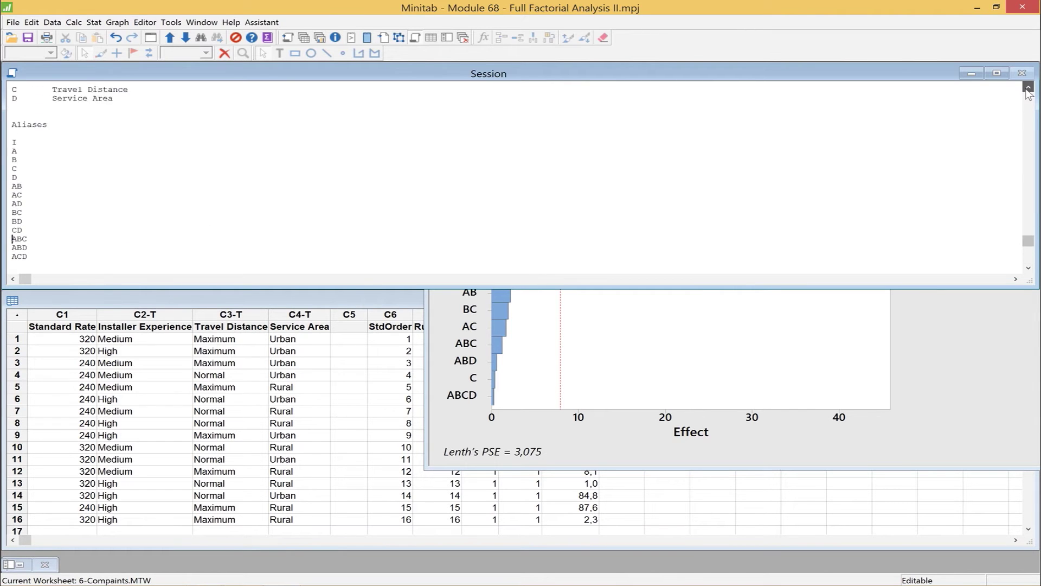
left_click_drag(1028, 88, 1028, 88)
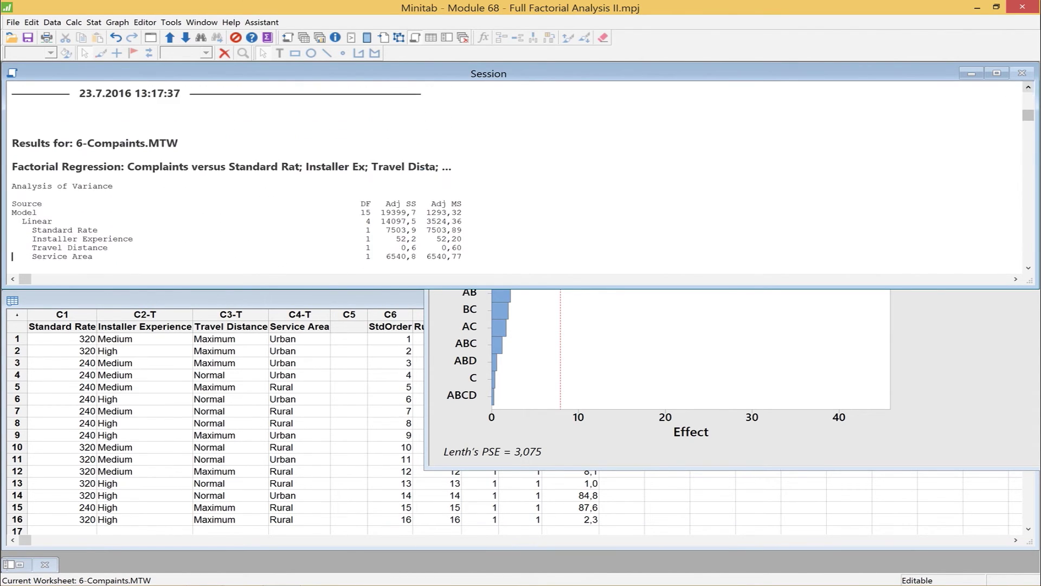
left_click_drag(1028, 269, 1027, 271)
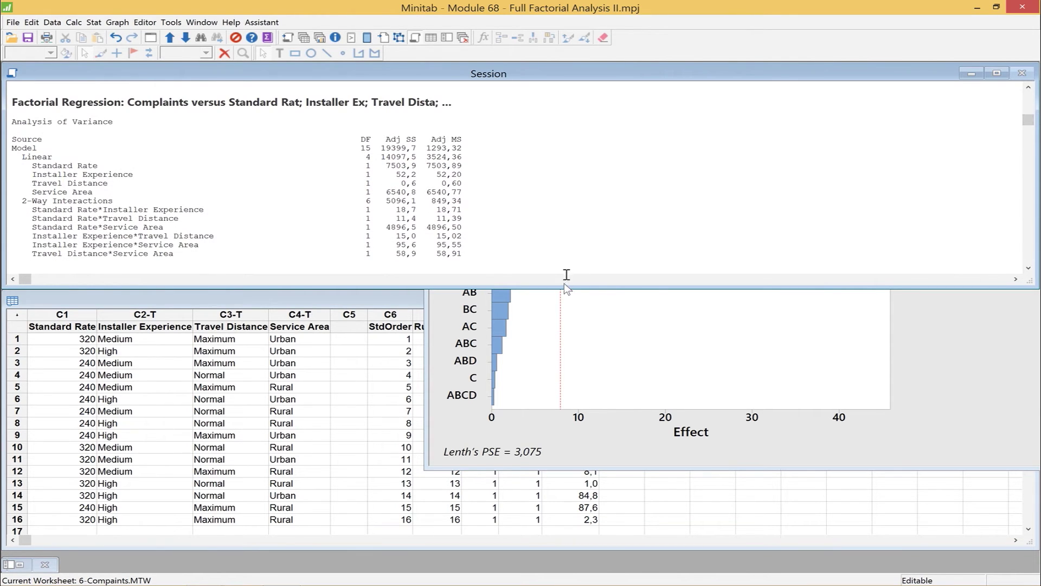
- Enlarge the session output and examine the full-model variance table, model summary and coded coefficients
left_click_drag(481, 278, 480, 568)
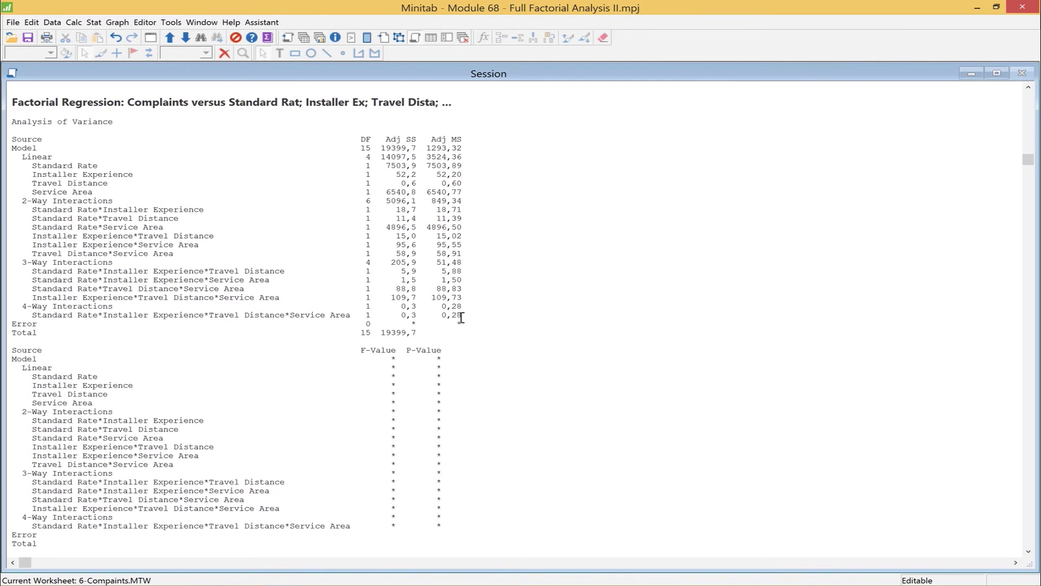
scroll(461, 317, "up", 3)
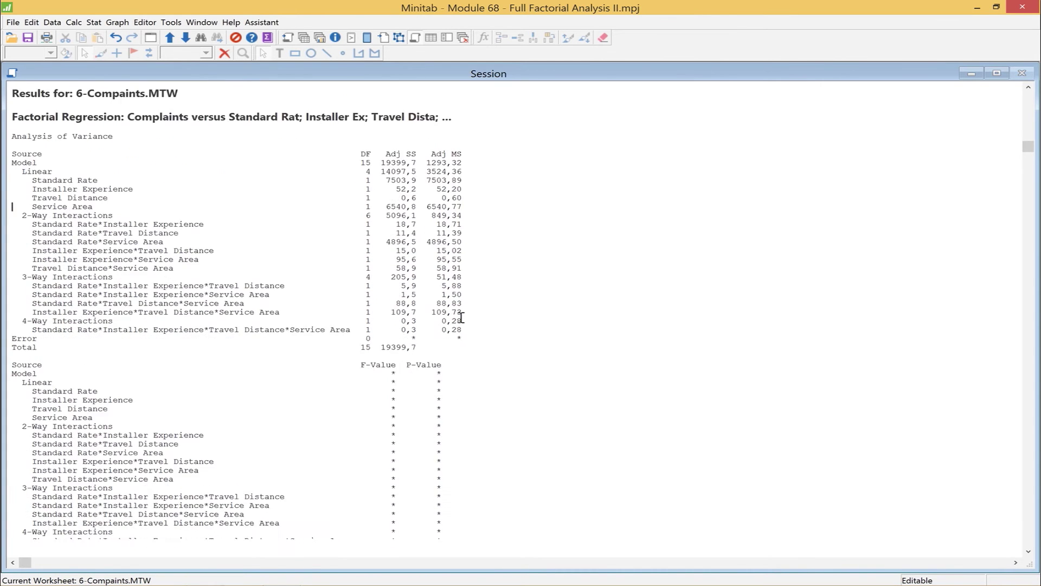
scroll(461, 317, "down", 14)
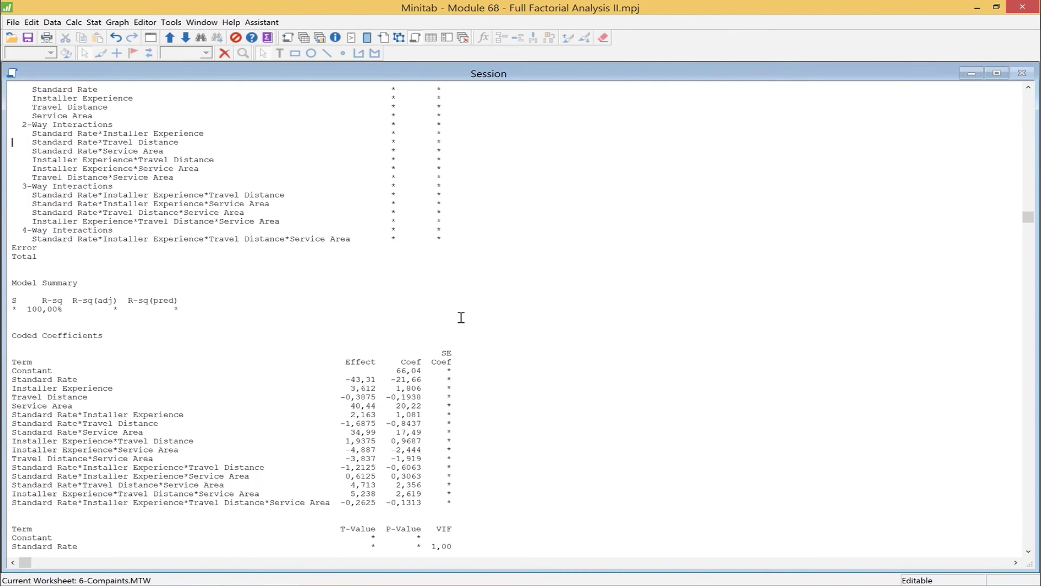
scroll(461, 318, "up", 10)
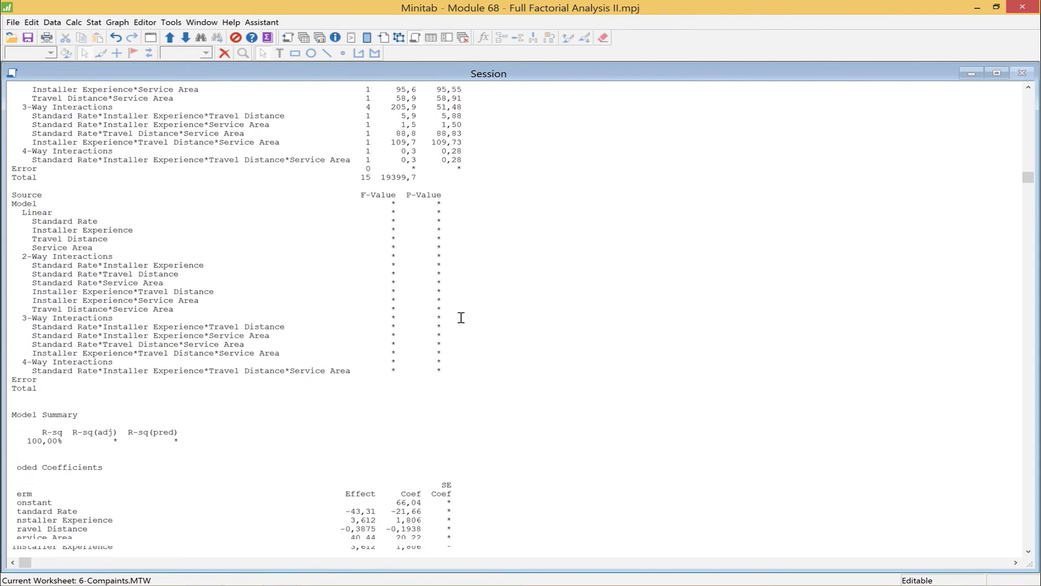
scroll(461, 317, "up", 3)
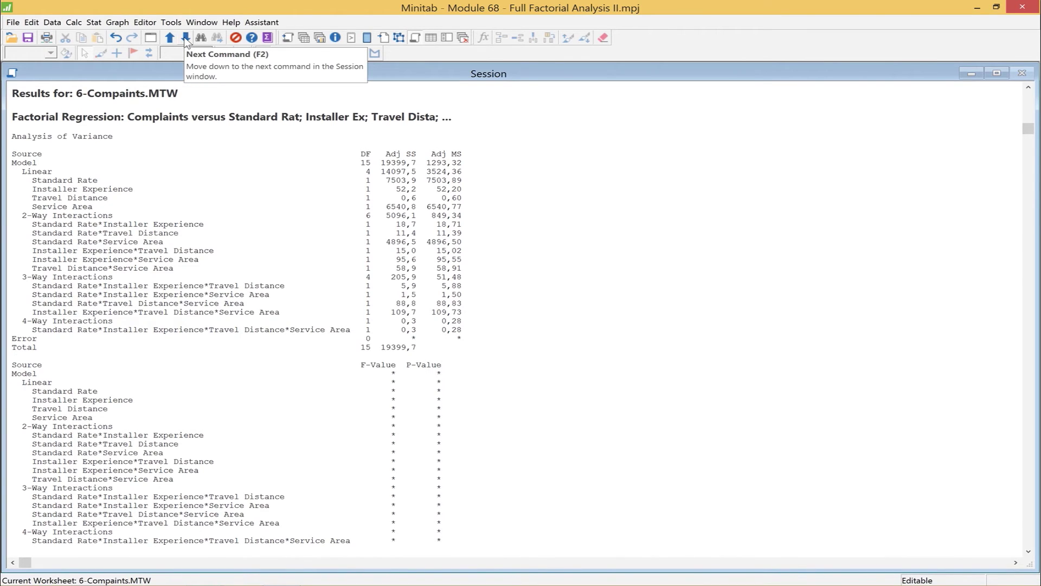
- Start a new factorial design analysis of Complaints and remove the Installer Experience and Travel Distance main effects from the model terms
left_click(95, 25)
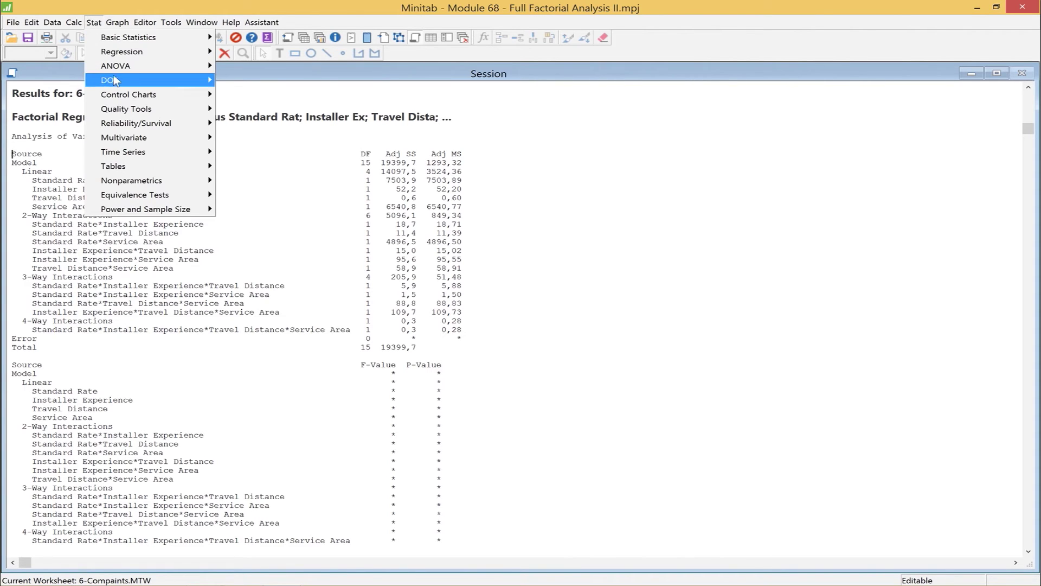
mouse_move(121, 80)
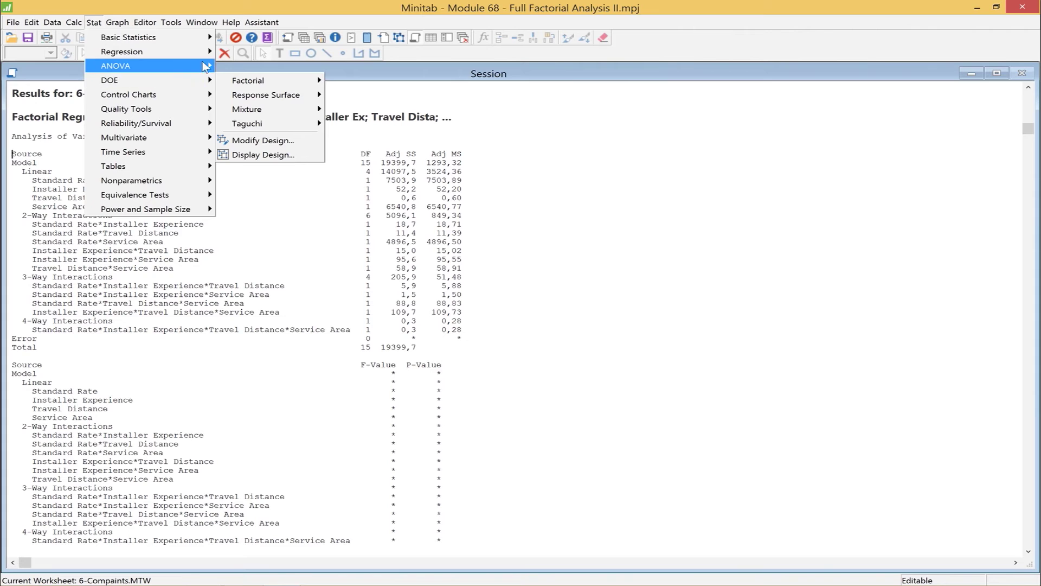
mouse_move(183, 80)
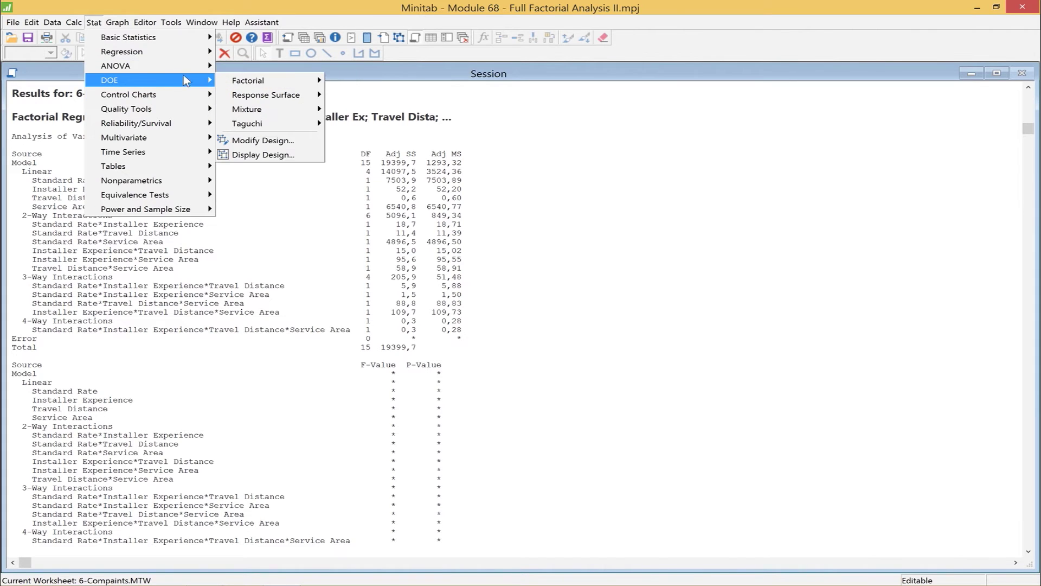
mouse_move(247, 81)
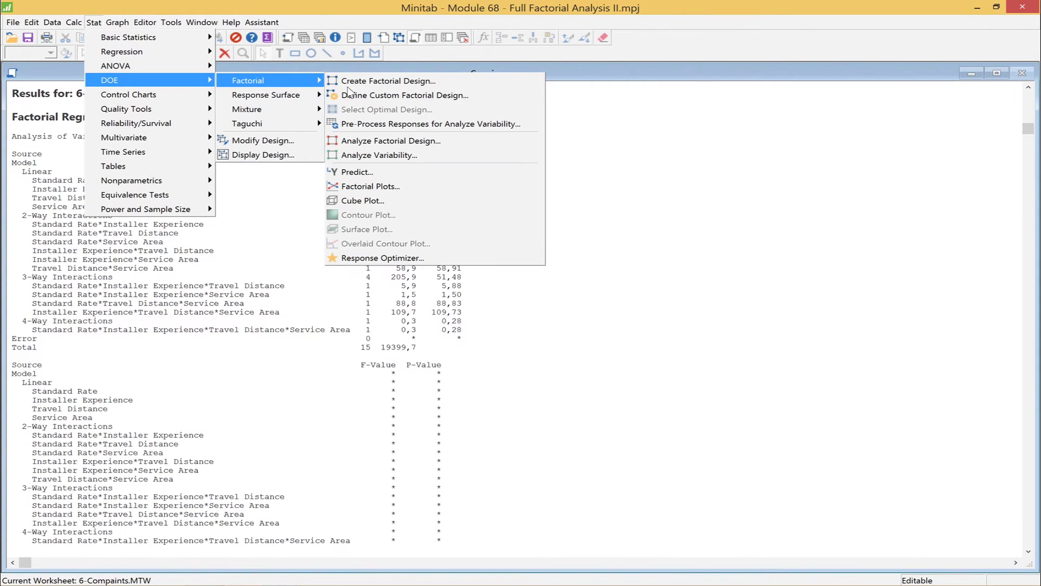
left_click(404, 143)
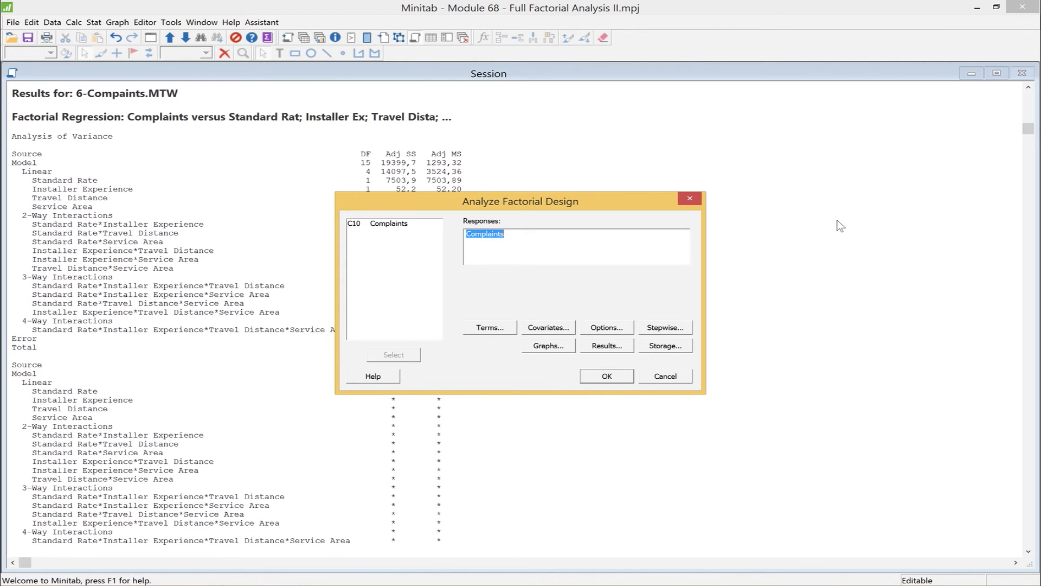
left_click(493, 331)
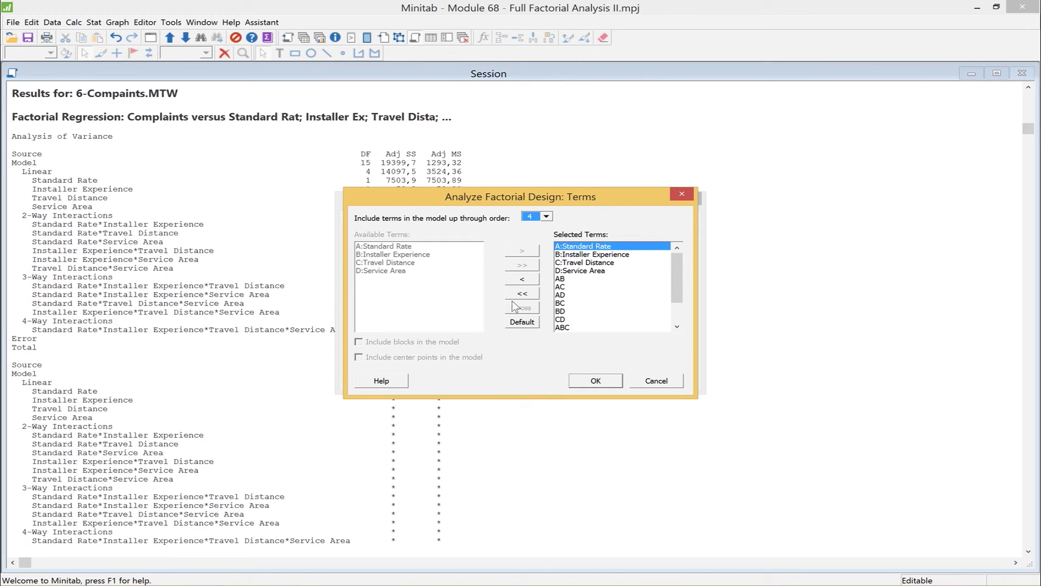
left_click(572, 254)
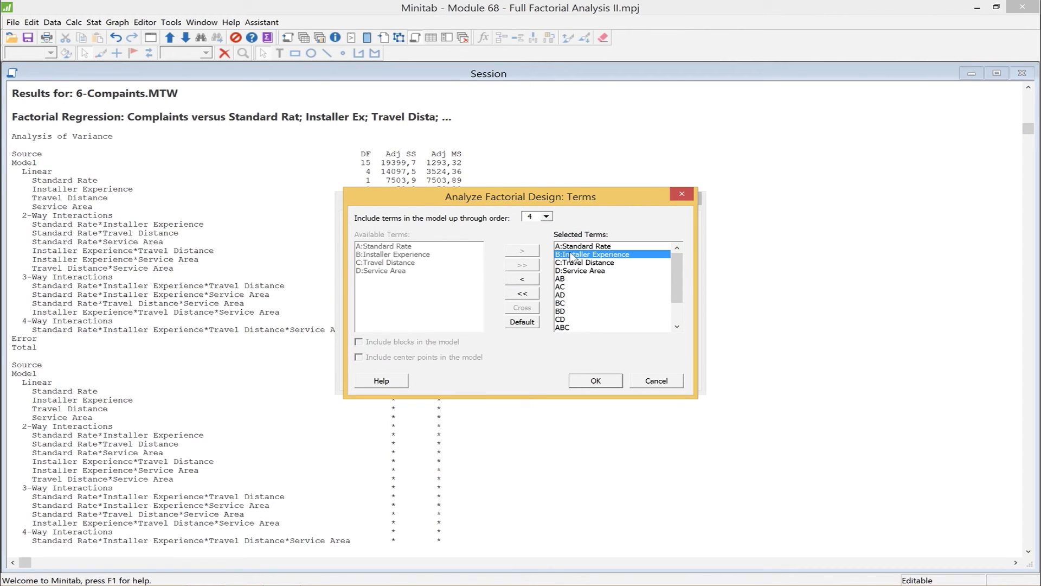
left_click(524, 282)
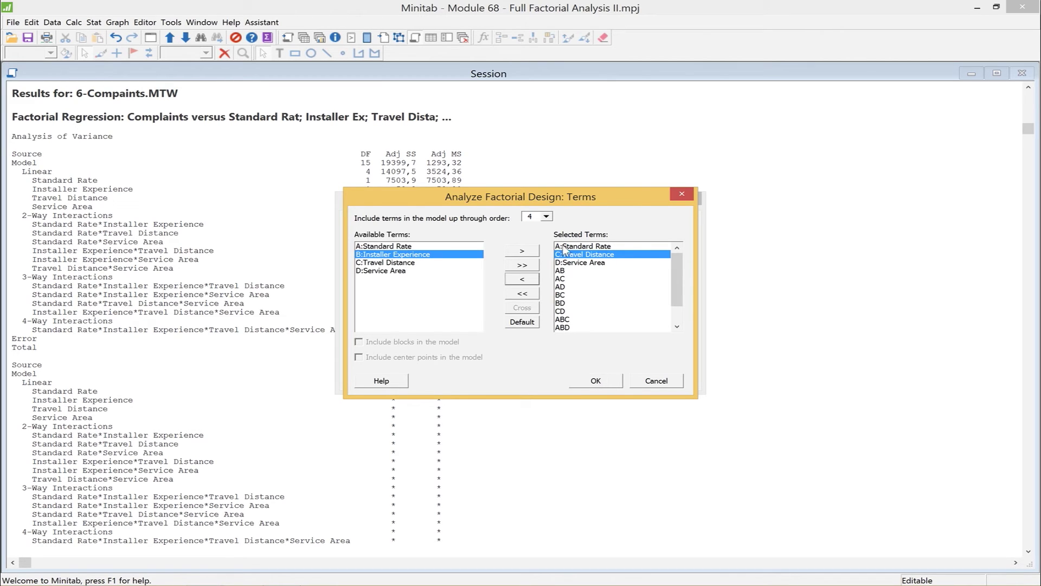
left_click(530, 280)
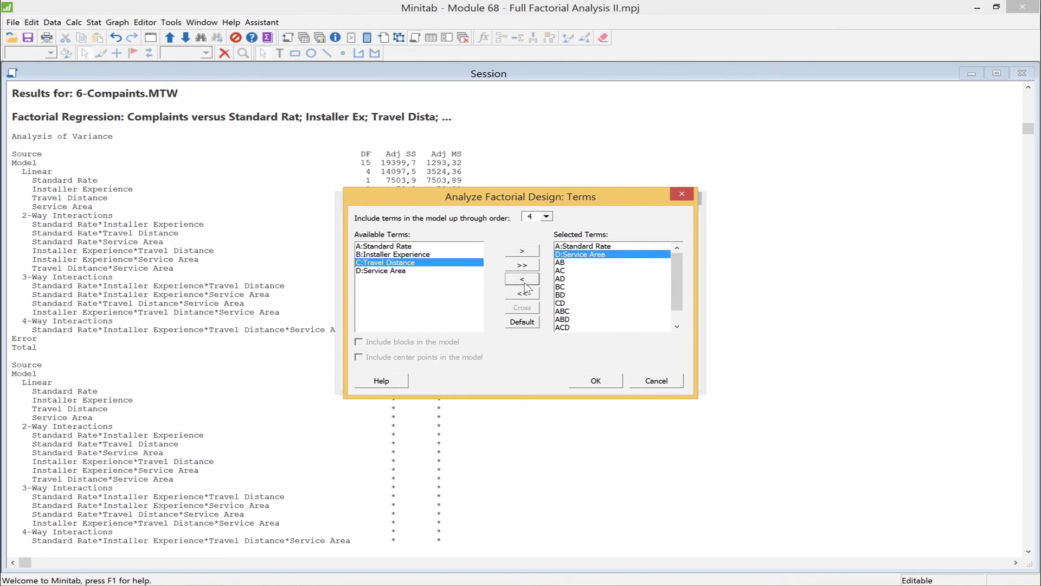
- Remove every interaction except AD from the model terms and run the reduced factorial analysis
left_click(568, 262)
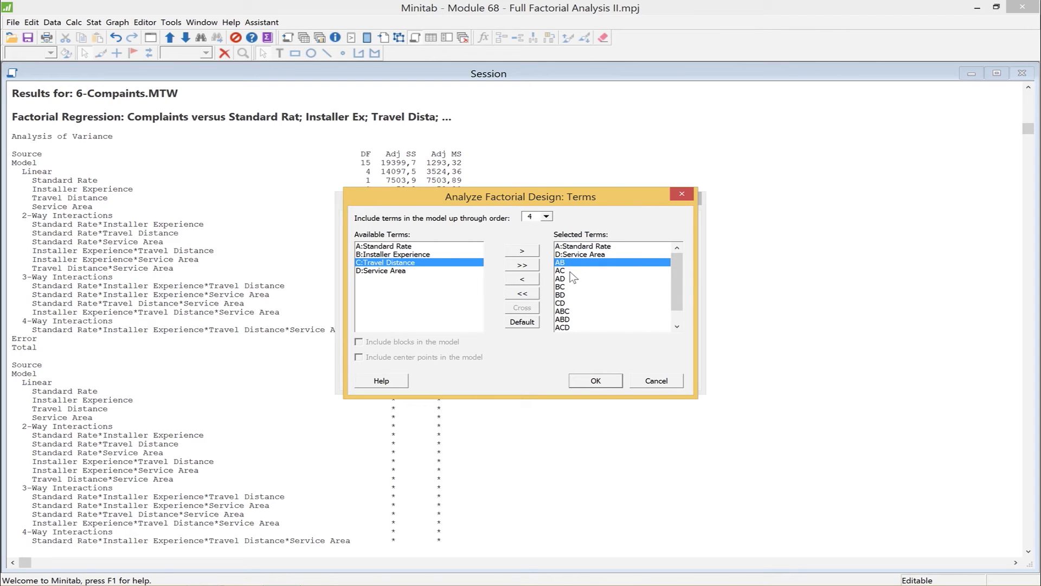
left_click(570, 271, "ctrl")
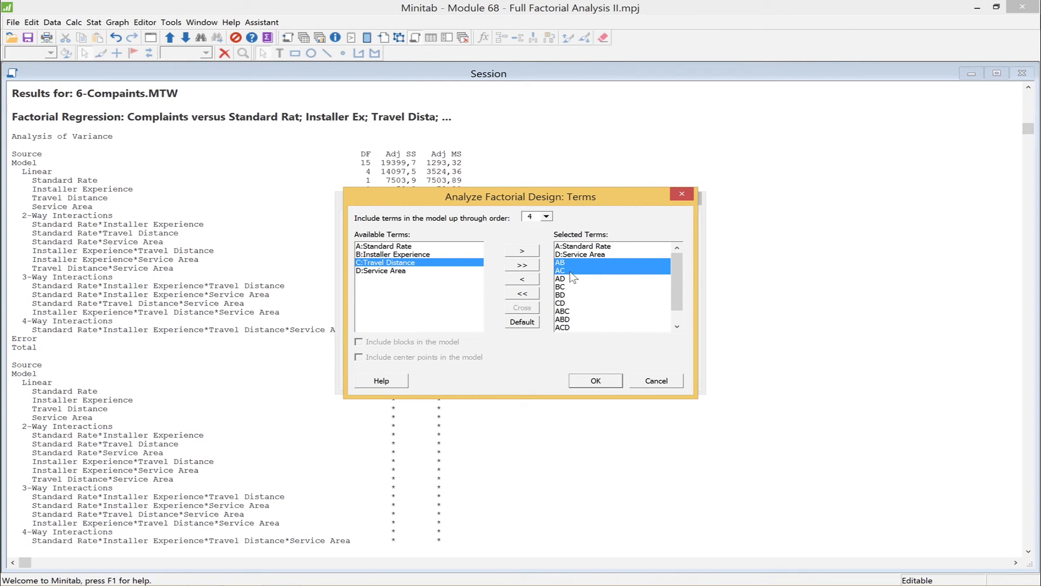
left_click(523, 279)
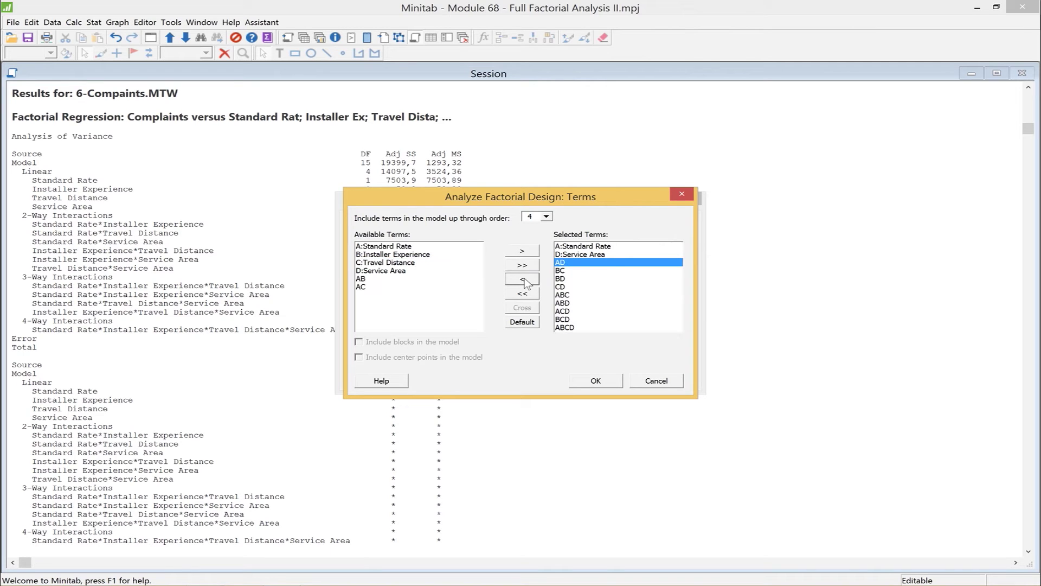
left_click(561, 271)
left_click(567, 328, "shift")
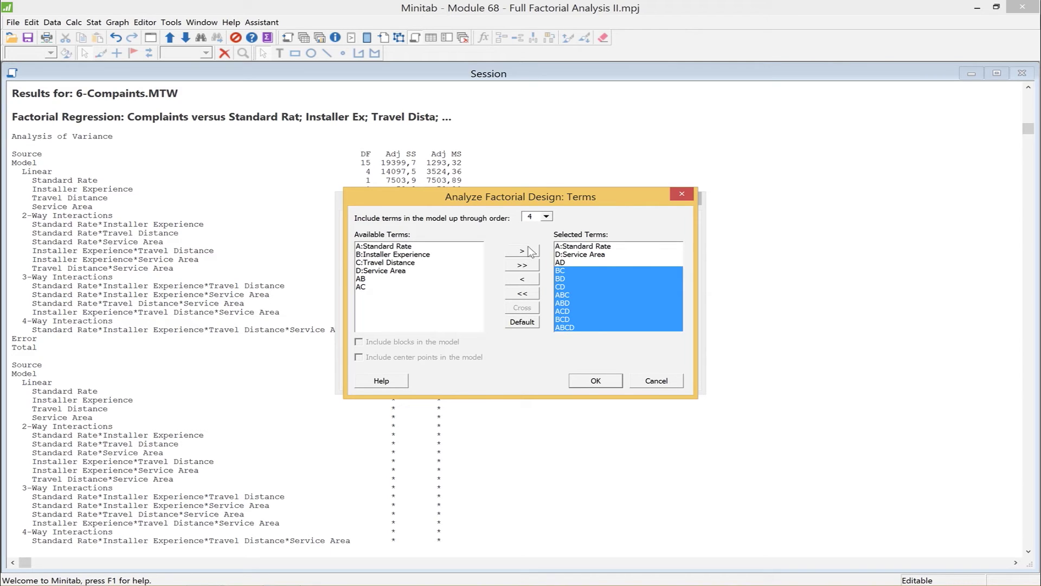
left_click(523, 281)
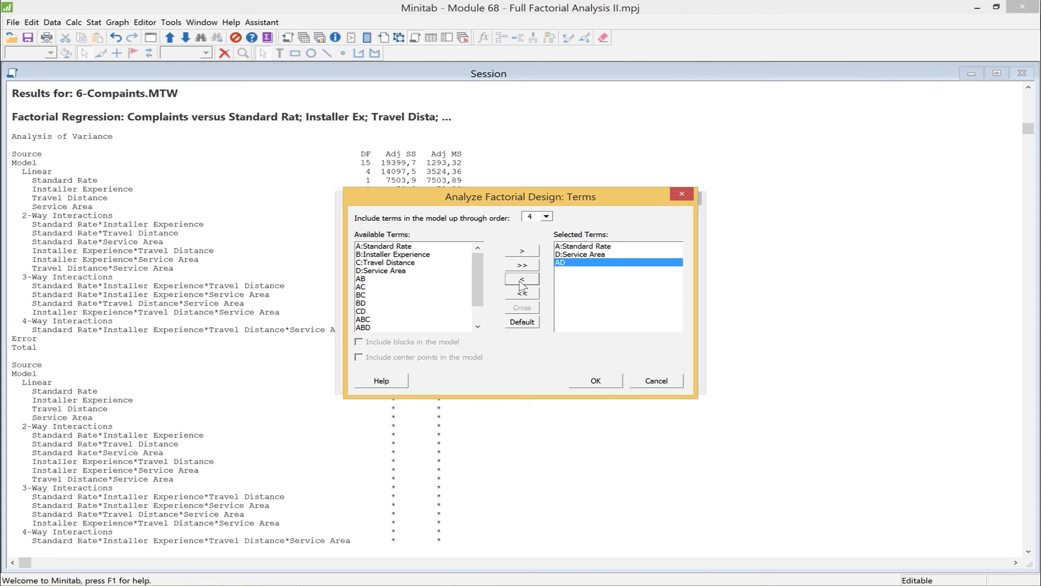
left_click(596, 381)
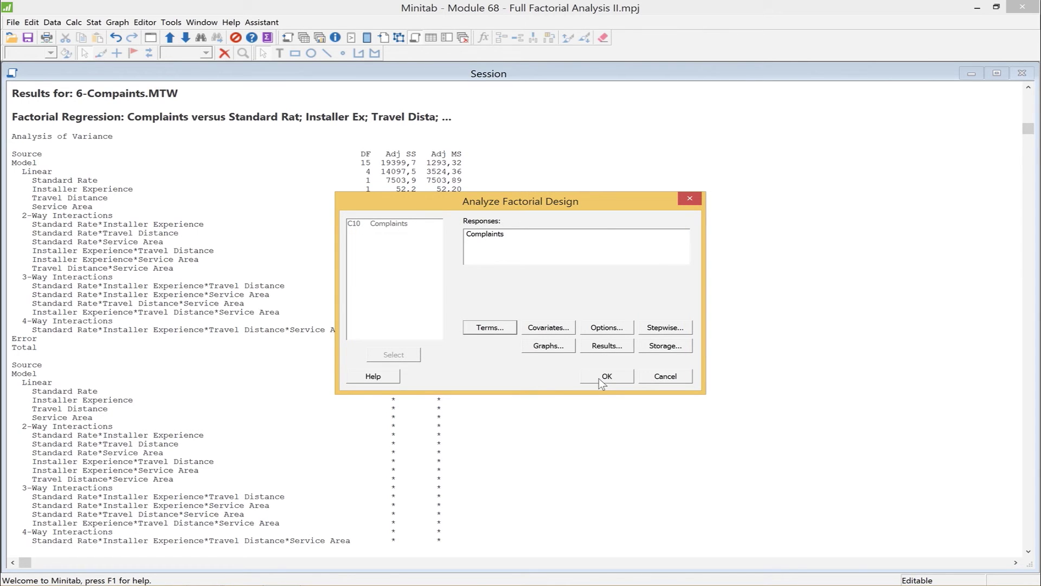
left_click(608, 377)
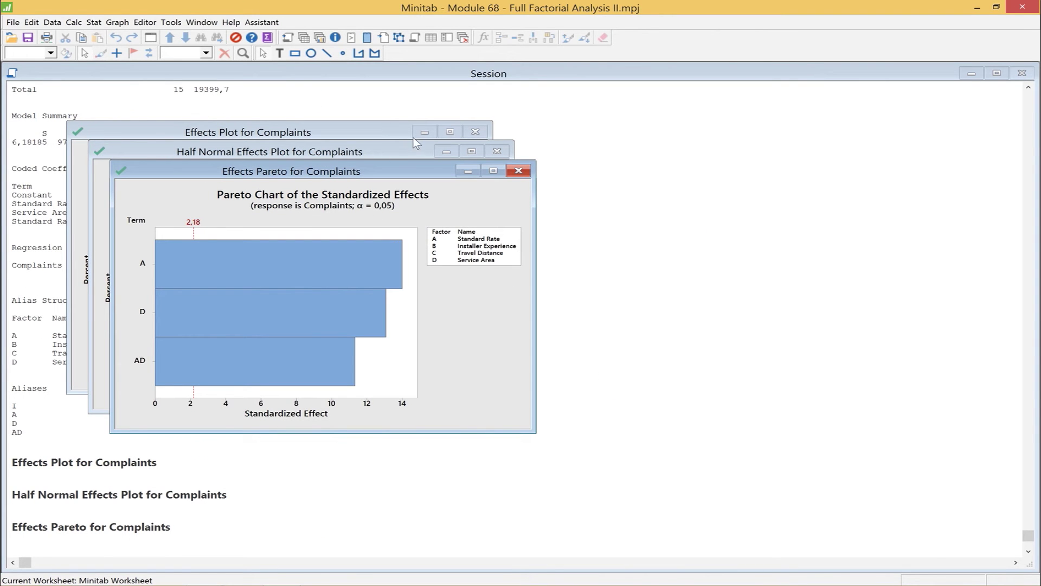
- View and minimise the normal and half normal plots of the standardized effects
left_click(396, 135)
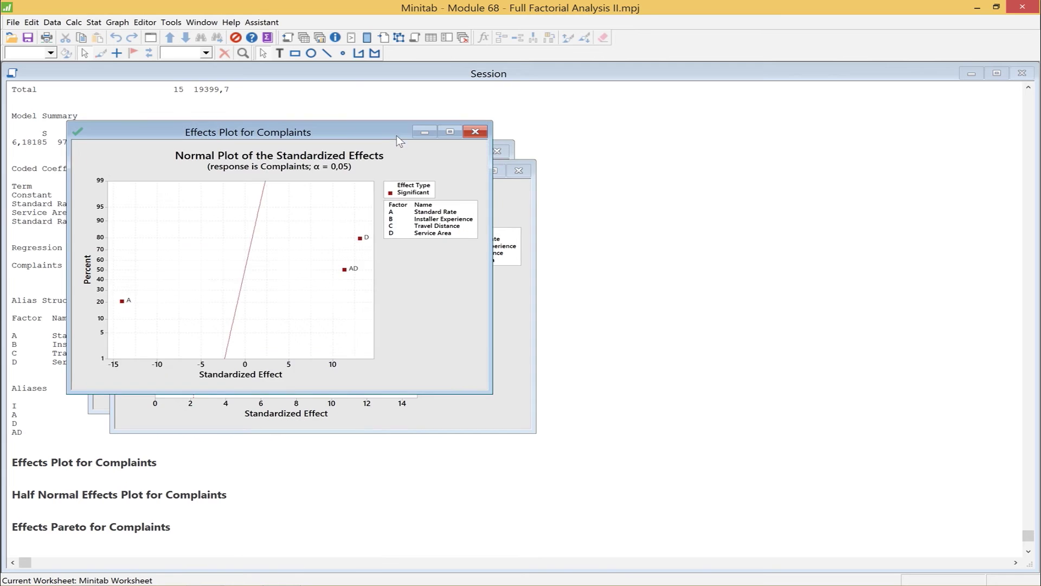
left_click(423, 132)
left_click(419, 151)
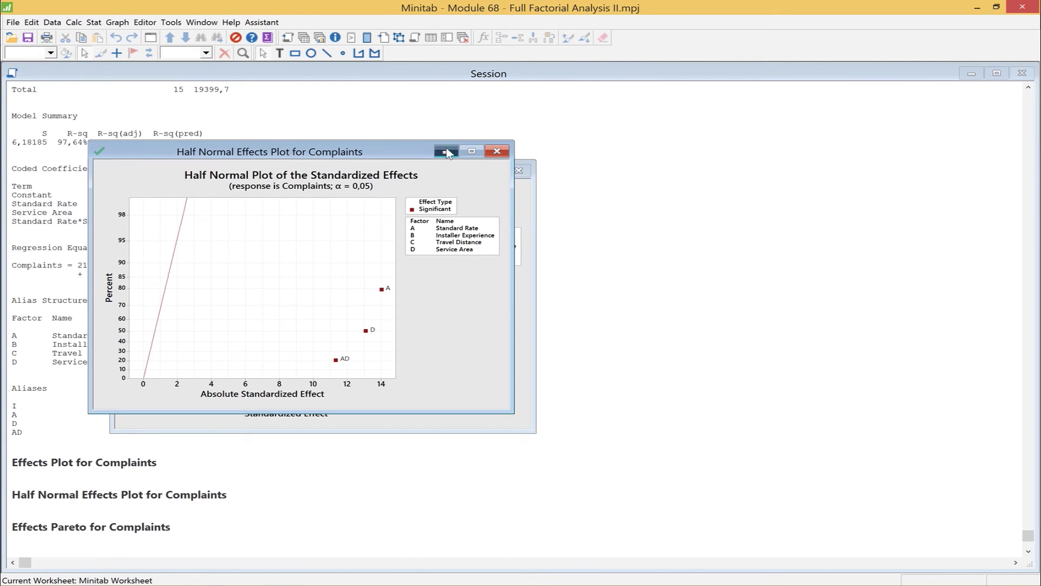
left_click(446, 151)
- Place the new standardized-effects Pareto chart beside the customised Pareto Chart of Complaint Factors for comparison
left_click_drag(410, 166, 304, 56)
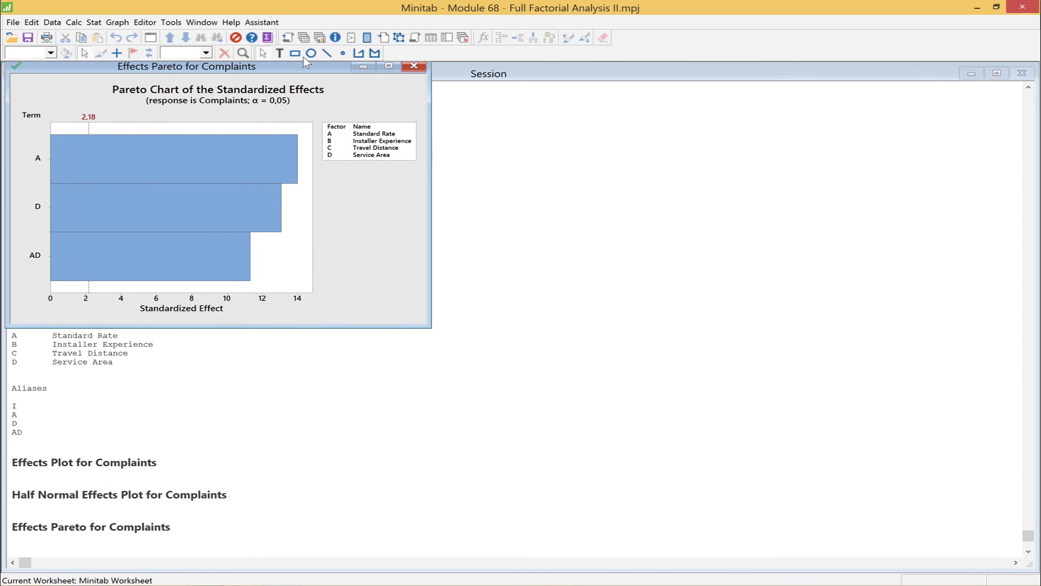
left_click(210, 24)
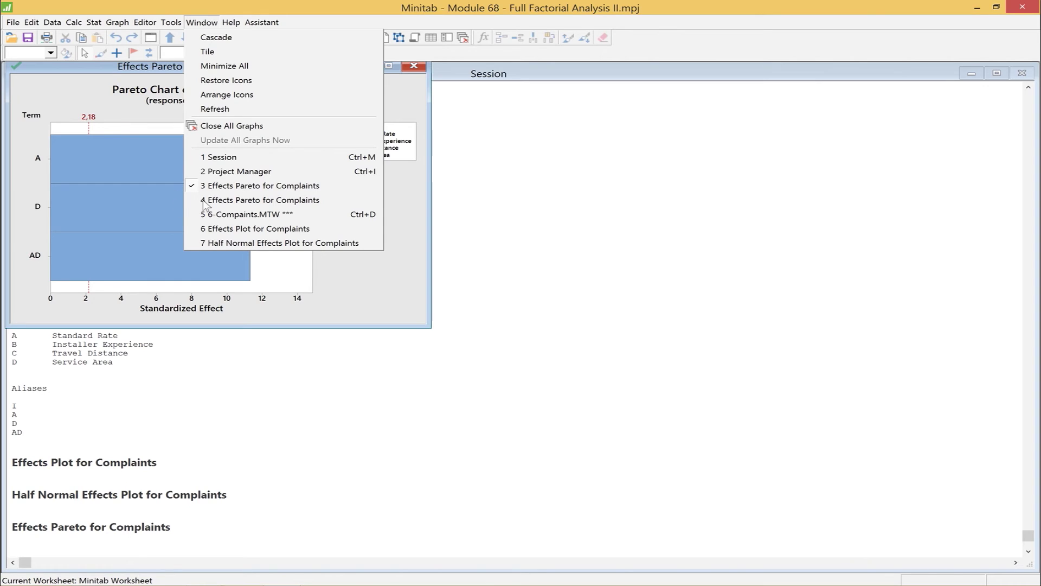
left_click(298, 199)
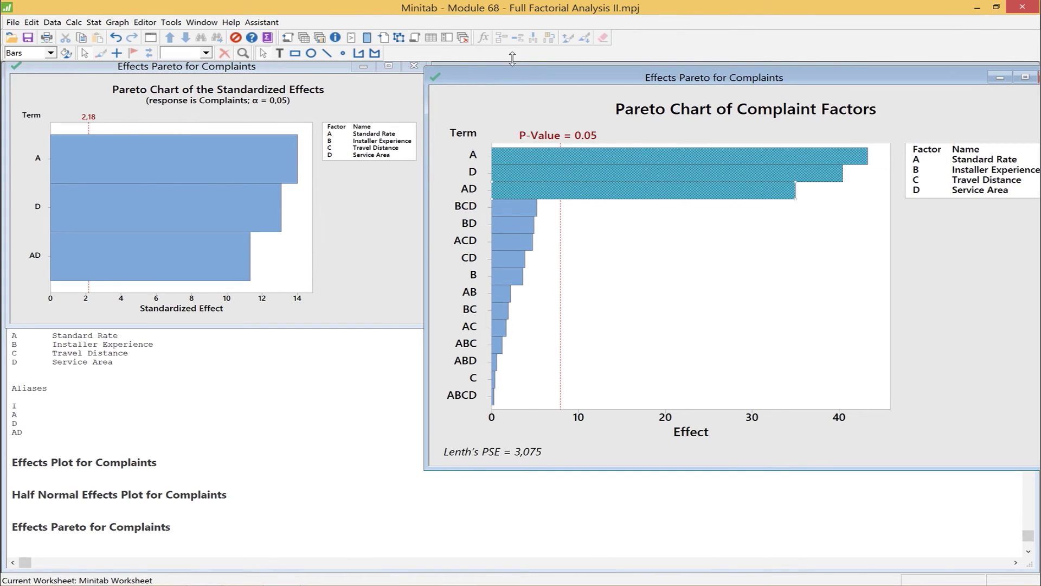
left_click(375, 222)
mouse_move(343, 70)
left_mouse_down()
mouse_move(346, 89)
mouse_move(339, 82)
left_mouse_up()
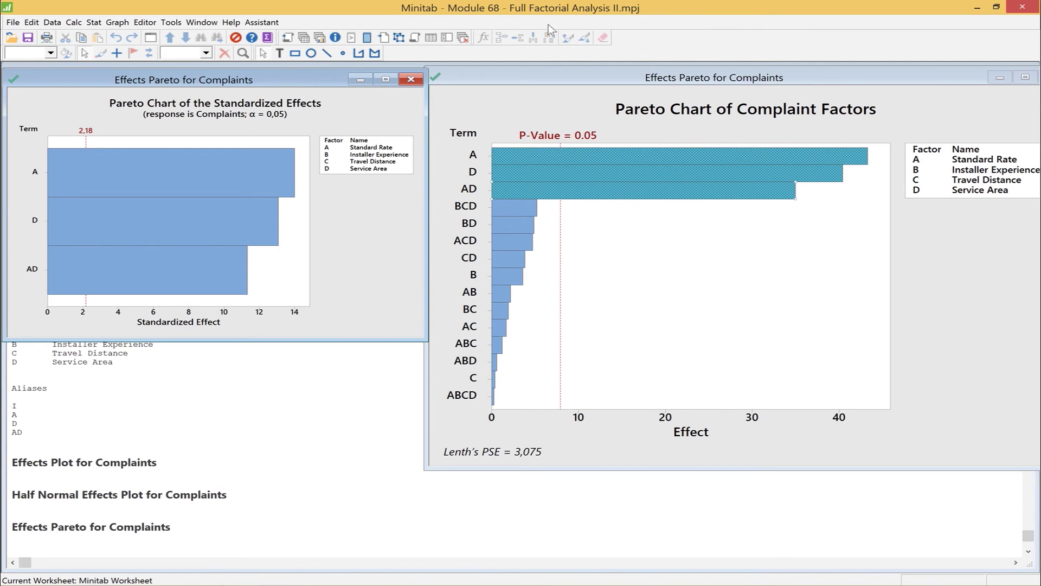
- Minimise the standardized-effects Pareto chart and examine the reduced model's variance table, model summary, coefficients and regression equation in the session output
left_click(359, 80)
left_click(222, 379)
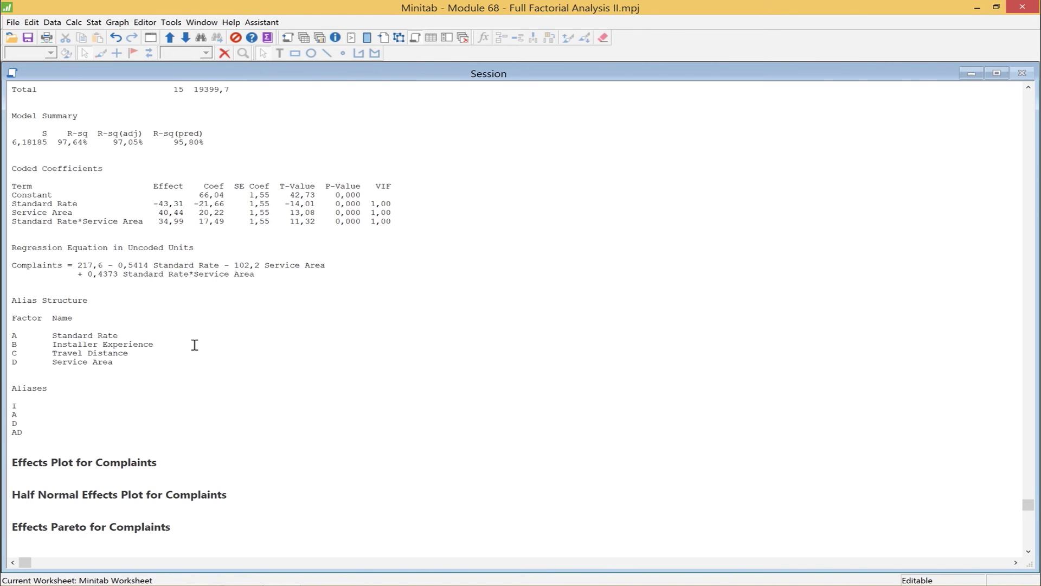
scroll(195, 345, "up", 3)
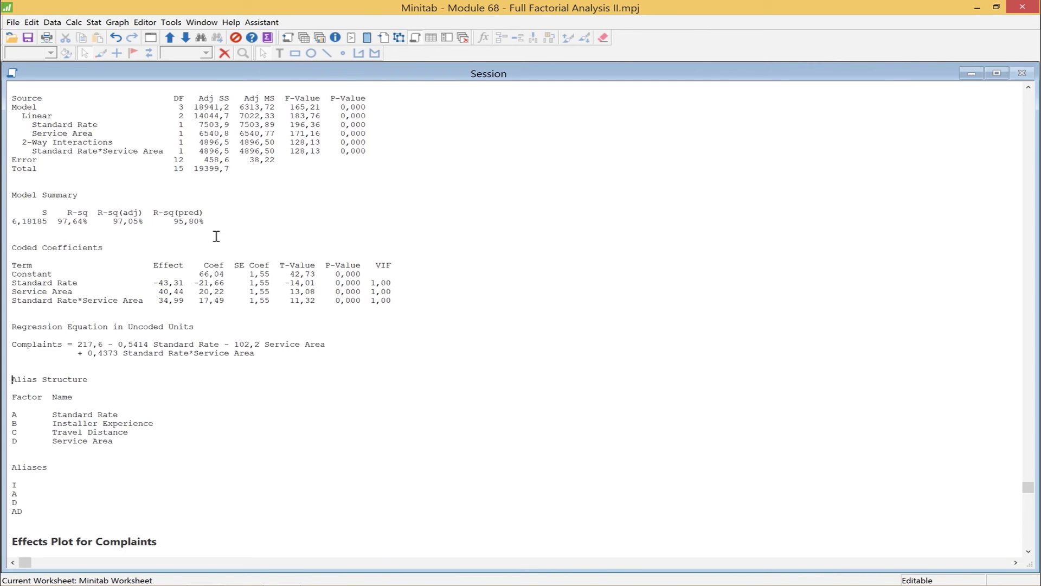
left_click(139, 220)
scroll(197, 411, "up", 6)
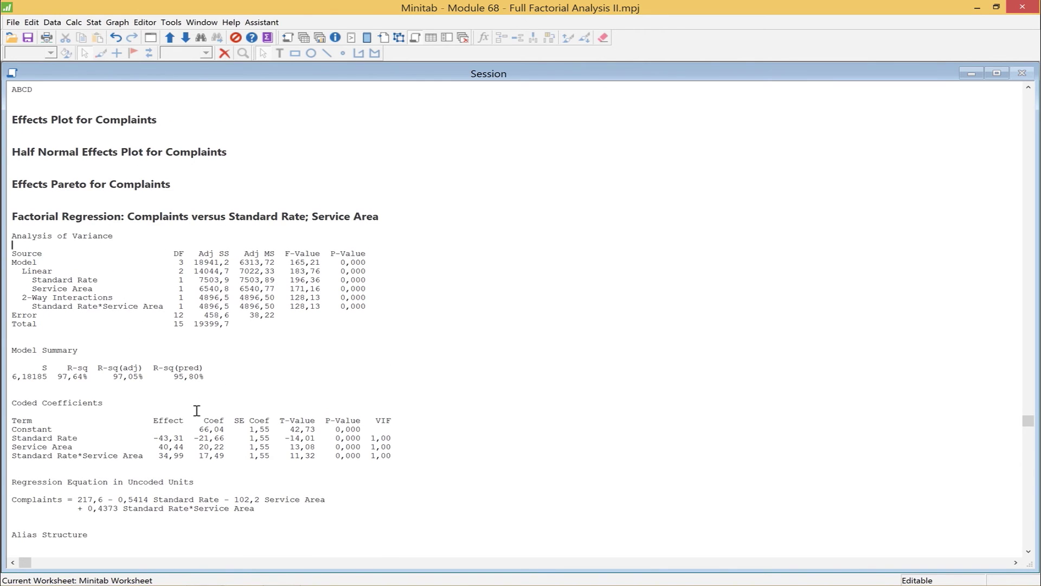
scroll(197, 410, "up", 1)
scroll(197, 411, "up", 1)
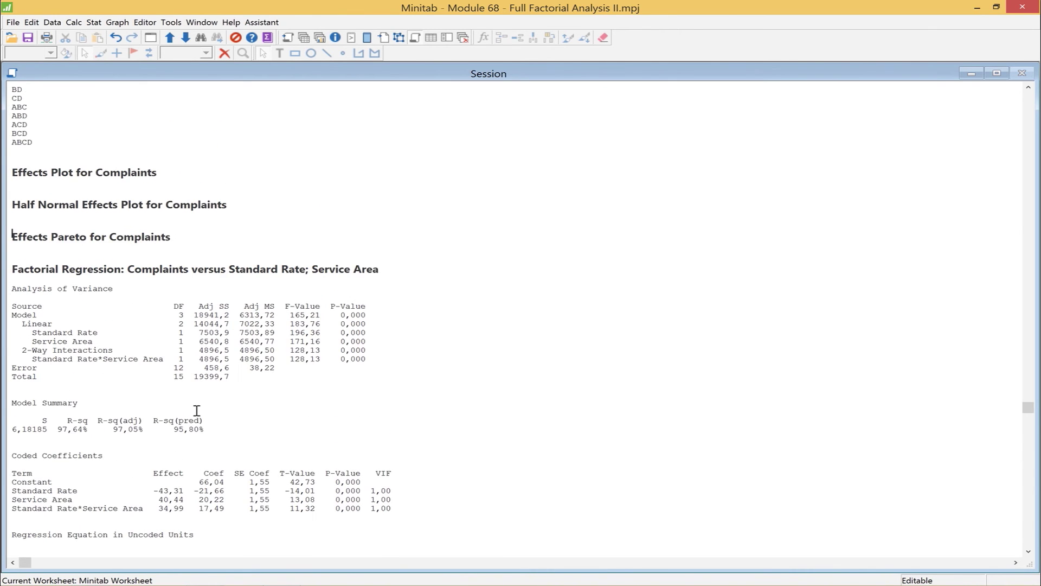
scroll(197, 411, "down", 7)
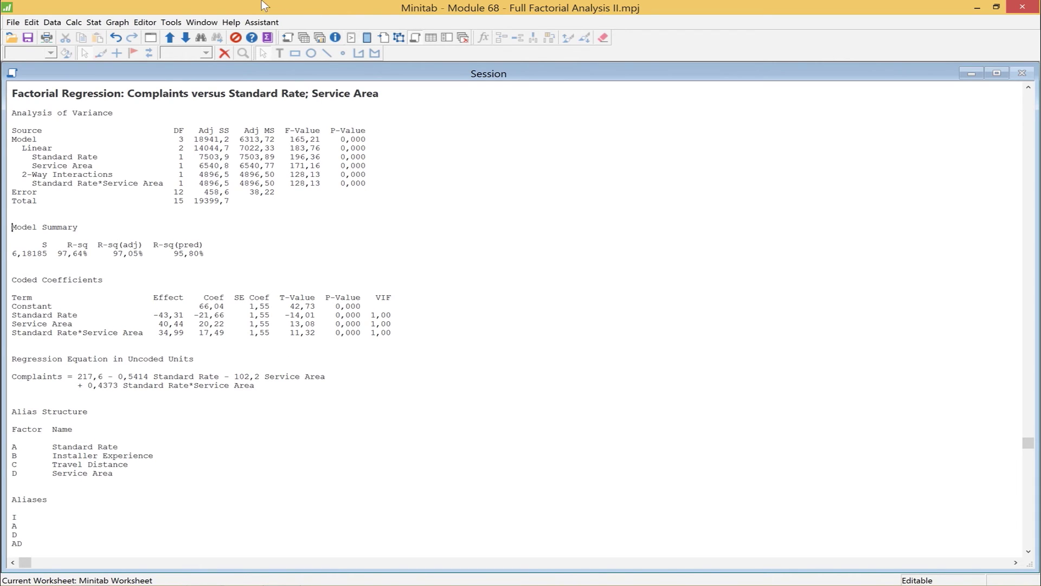
- Show the customised Pareto Chart of Complaint Factors alongside the reduced regression output, keeping the whole chart in view
left_click(202, 23)
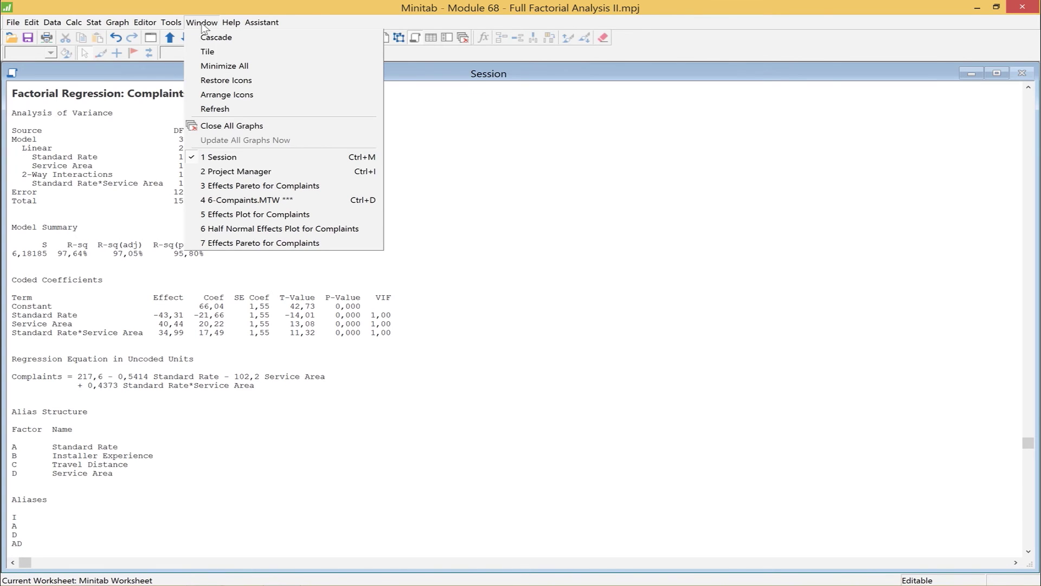
left_click(265, 190)
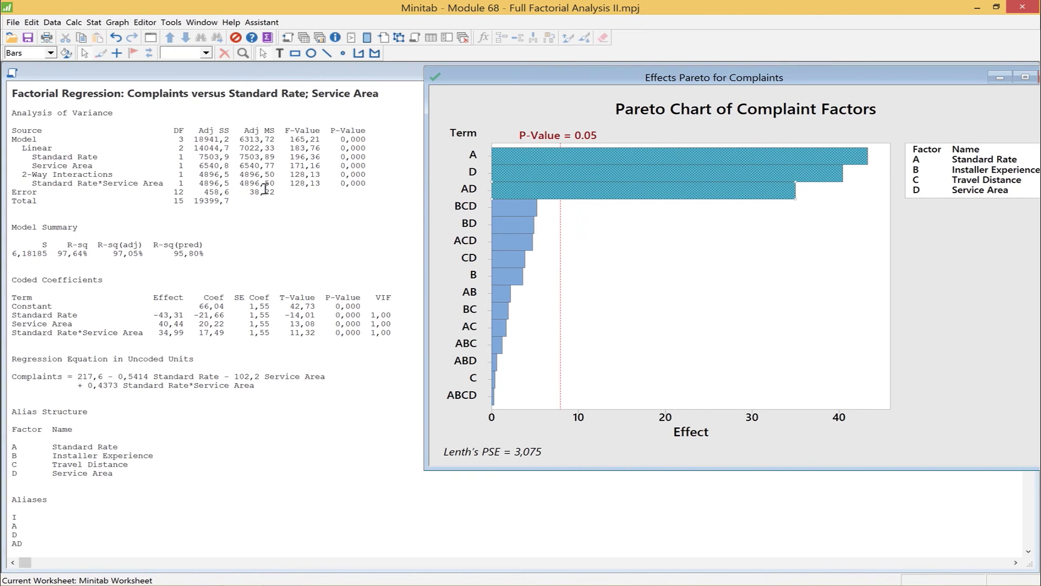
left_click_drag(803, 74, 755, 79)
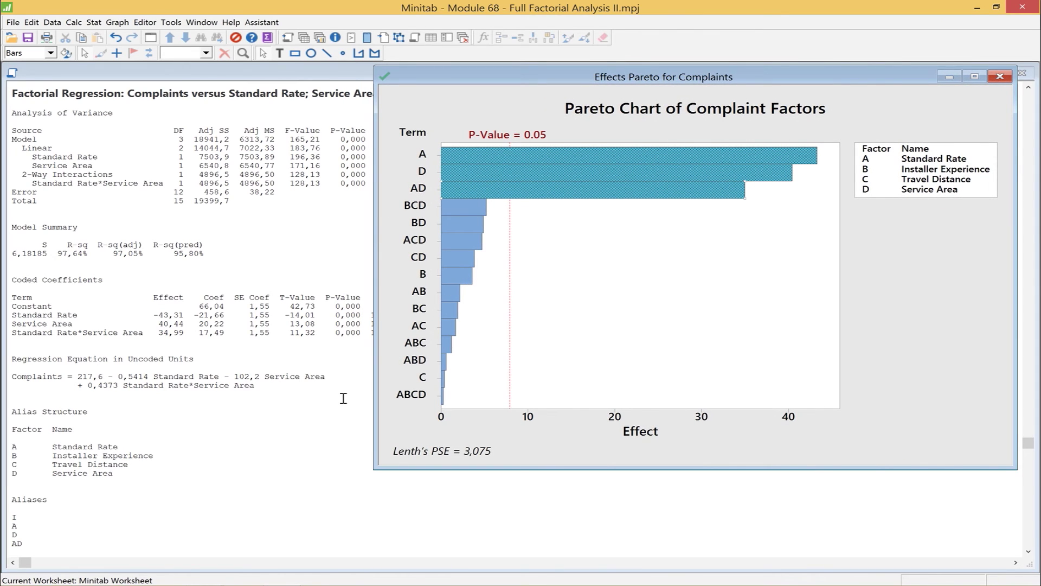
- Create main effects and interaction factorial plots for Complaints, displaying only model terms and using the lower left matrix for interactions
left_click(94, 23)
mouse_move(124, 82)
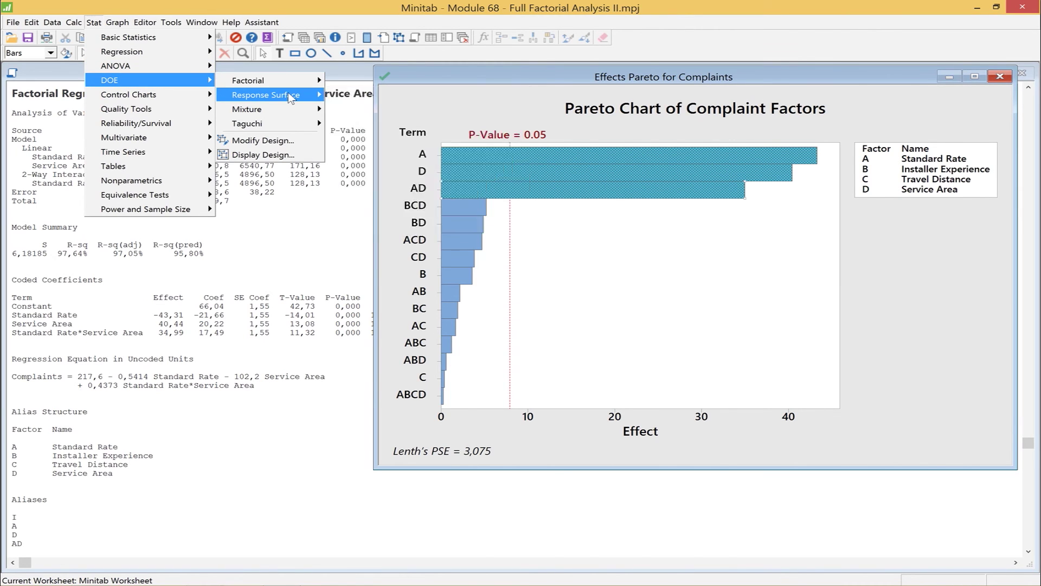
mouse_move(293, 96)
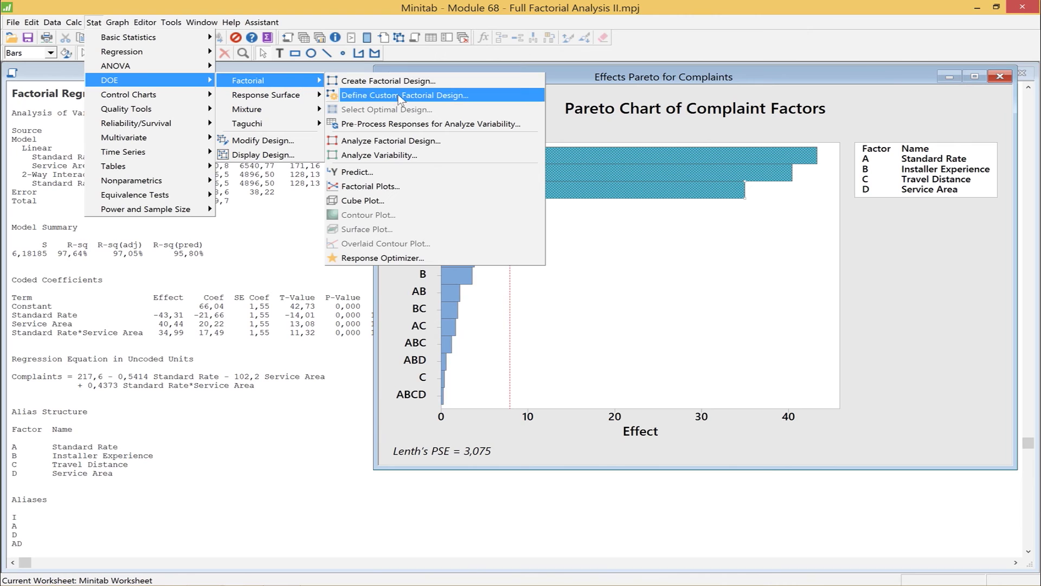
left_click(390, 187)
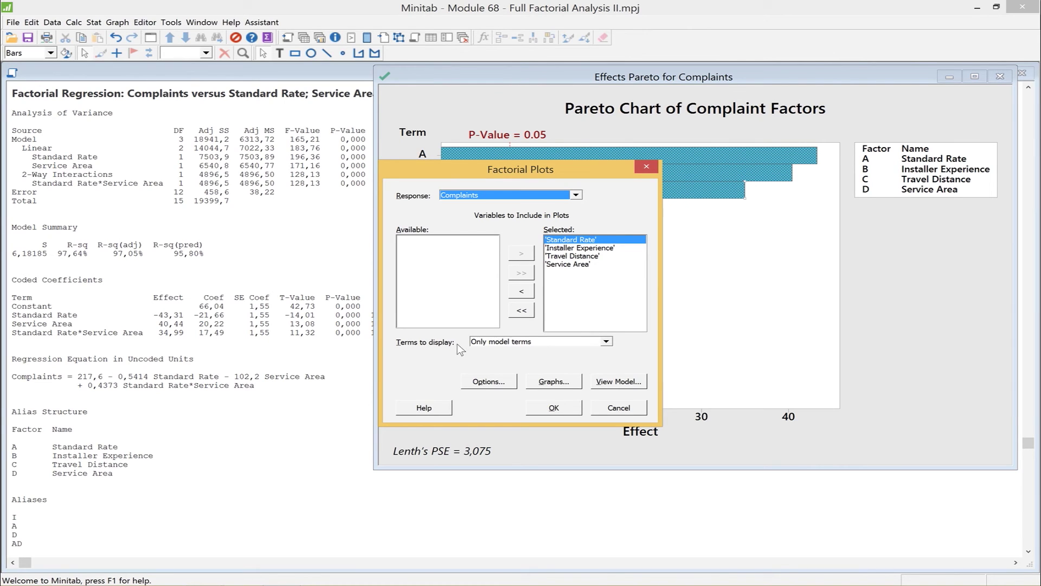
left_click(556, 383)
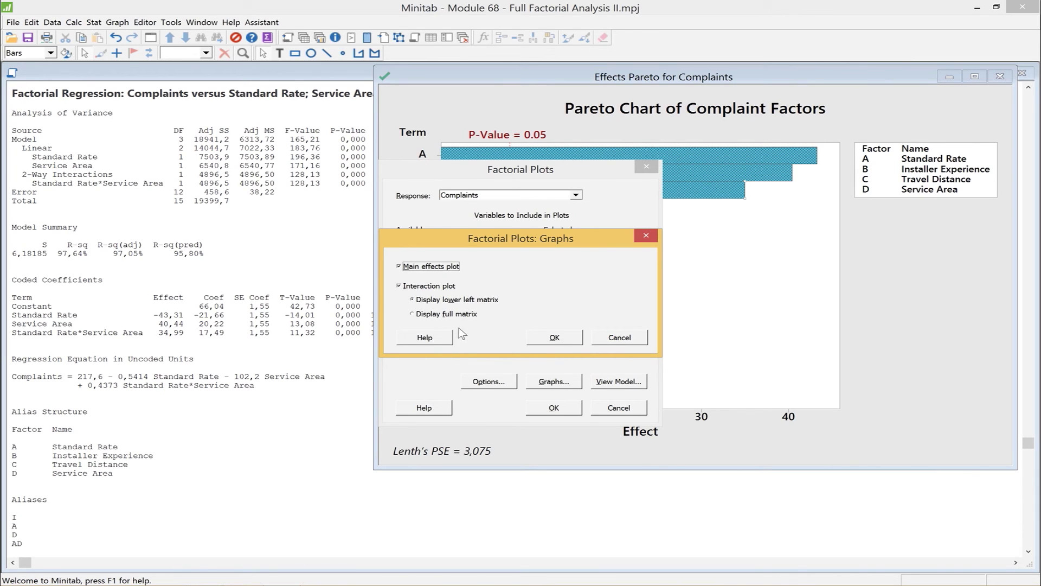
left_click(418, 303)
left_click(554, 338)
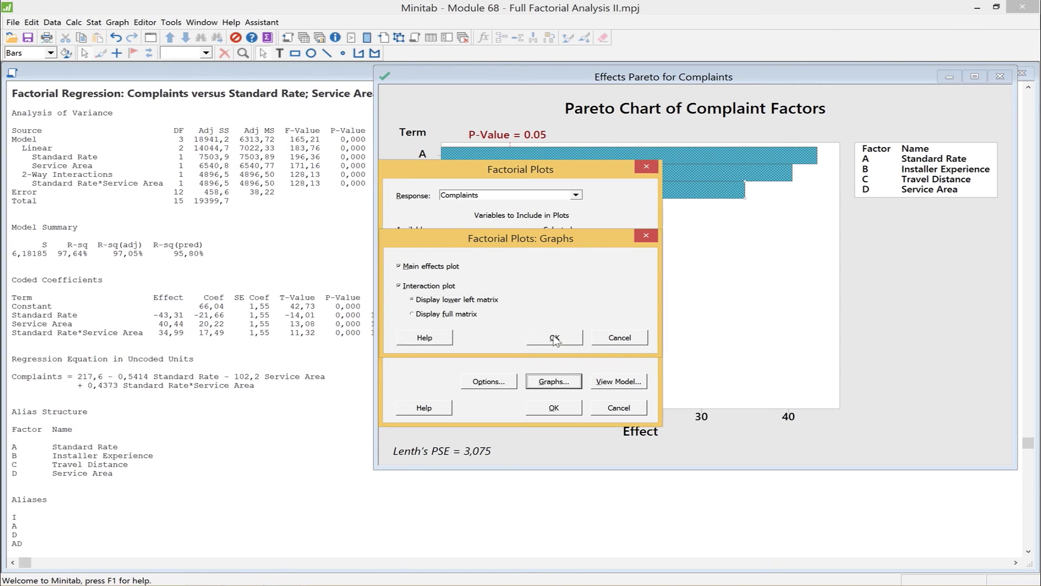
left_click(554, 408)
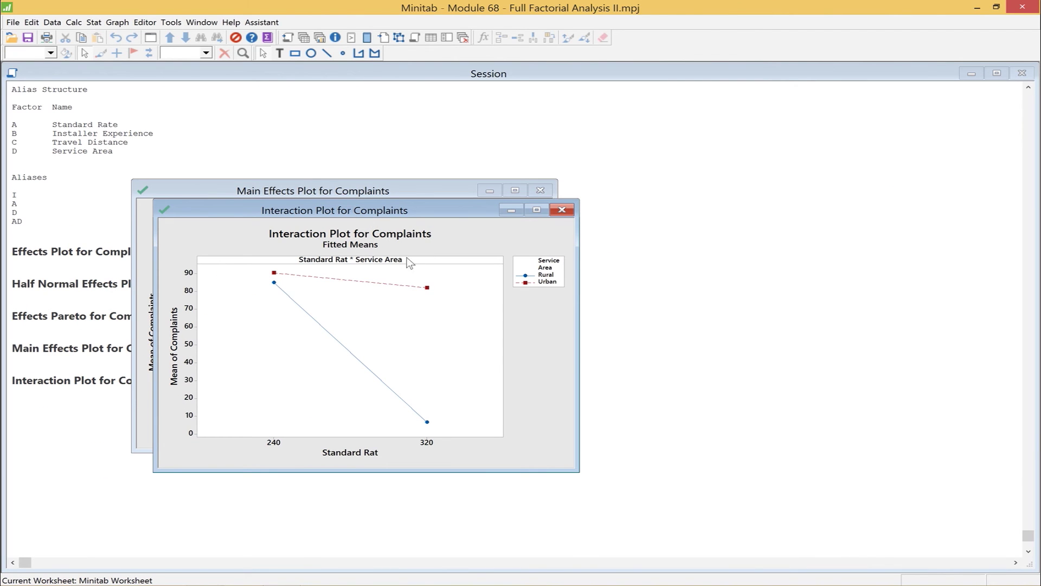
- Arrange the Main Effects Plot and Interaction Plot for Complaints side by side, and read the main-effects mean at Standard Rate 240
left_click_drag(351, 203, 585, 83)
left_click_drag(656, 60, 735, 81)
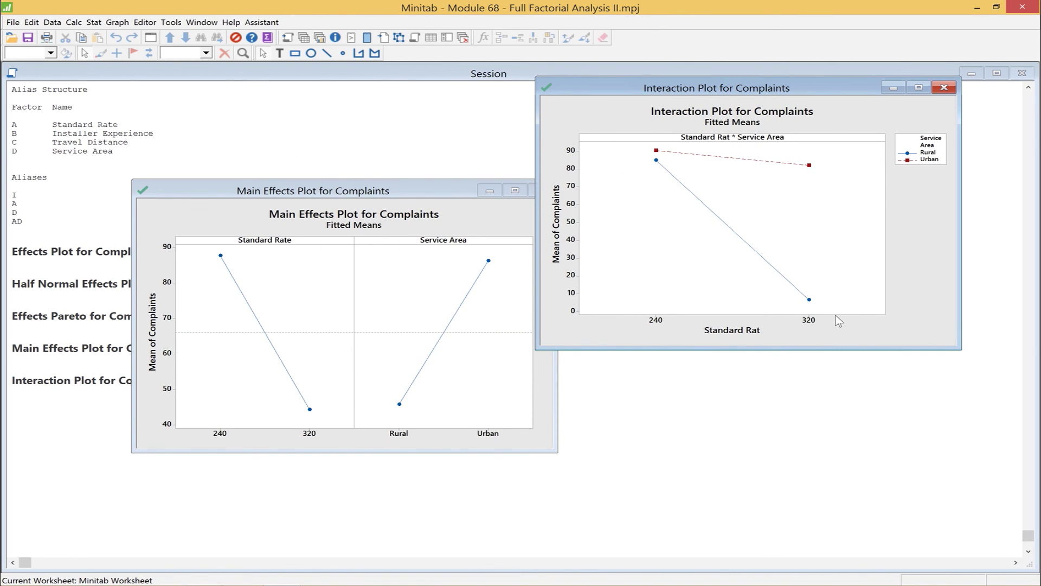
left_click_drag(316, 196, 412, 132)
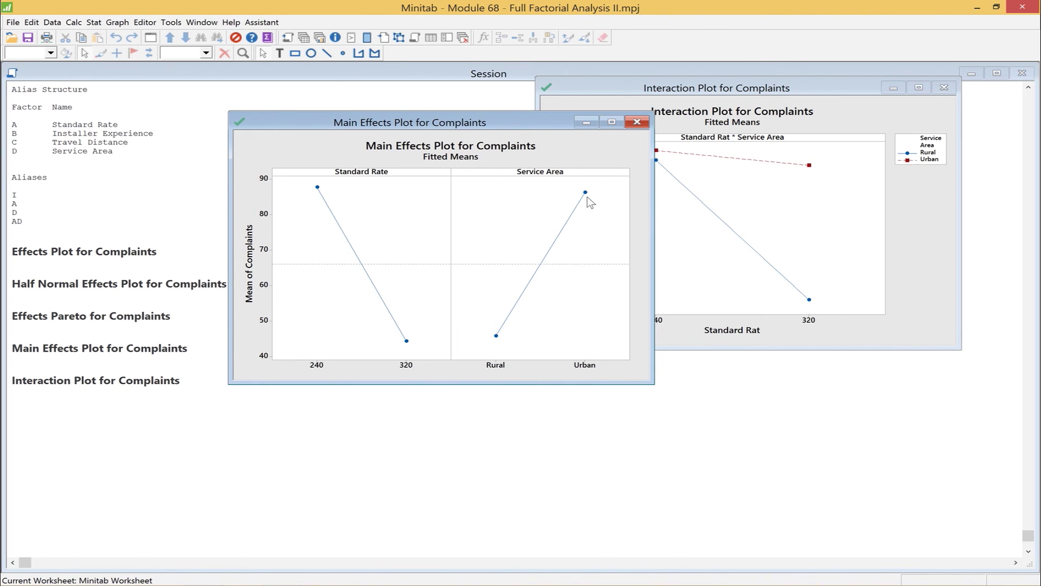
left_click(737, 268)
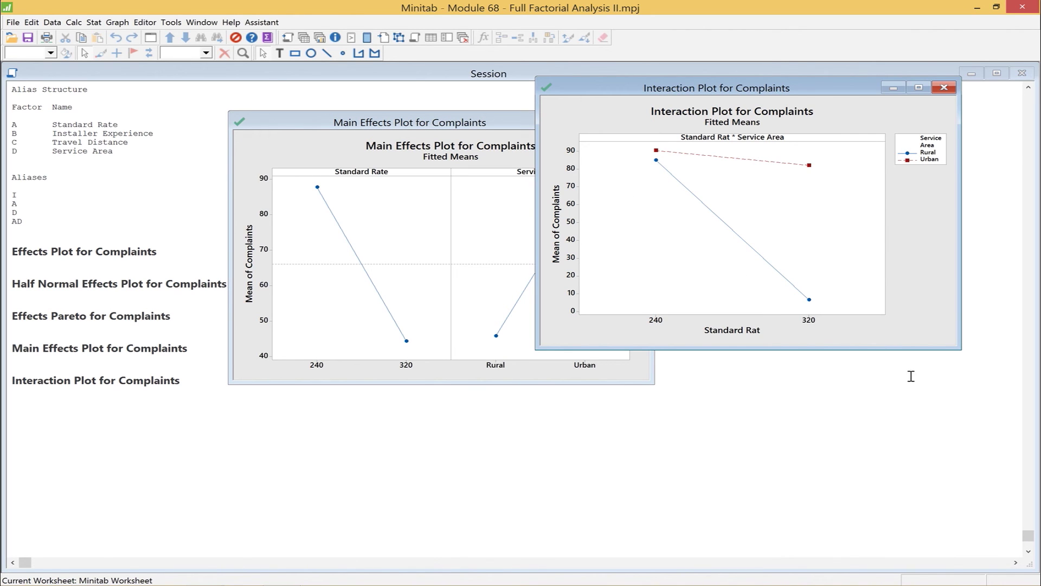
left_click_drag(521, 126, 384, 90)
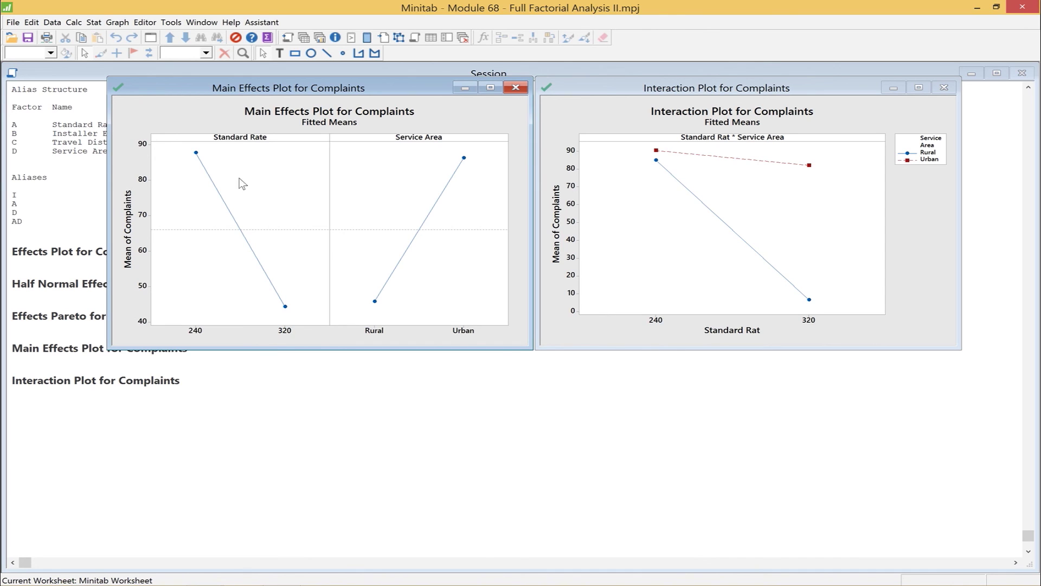
mouse_move(194, 155)
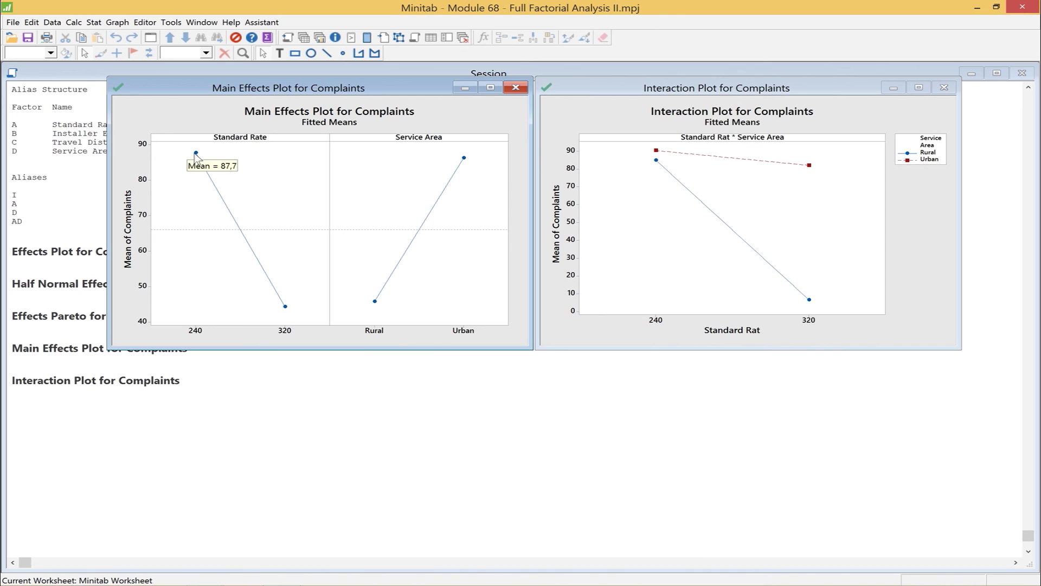